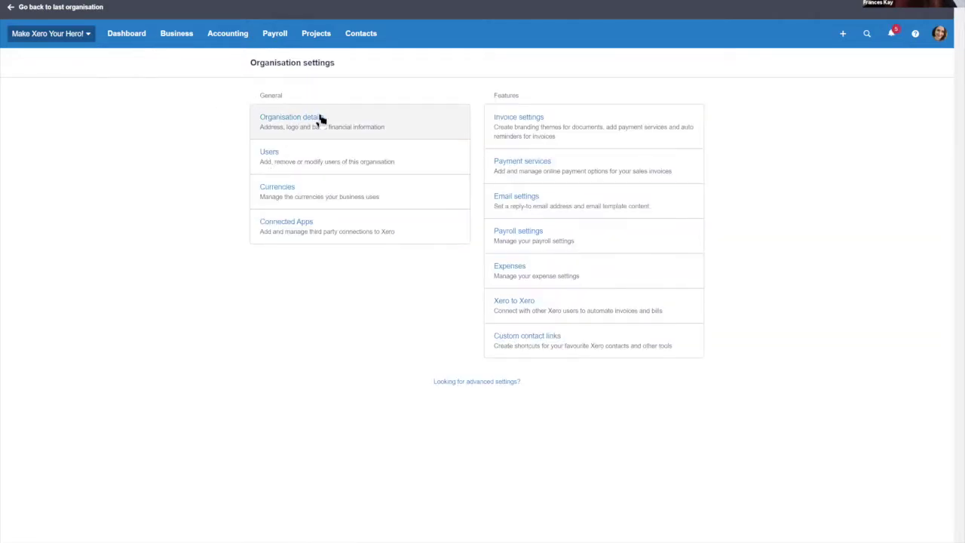
Open the organisation details page and review the basic information section
click(321, 119)
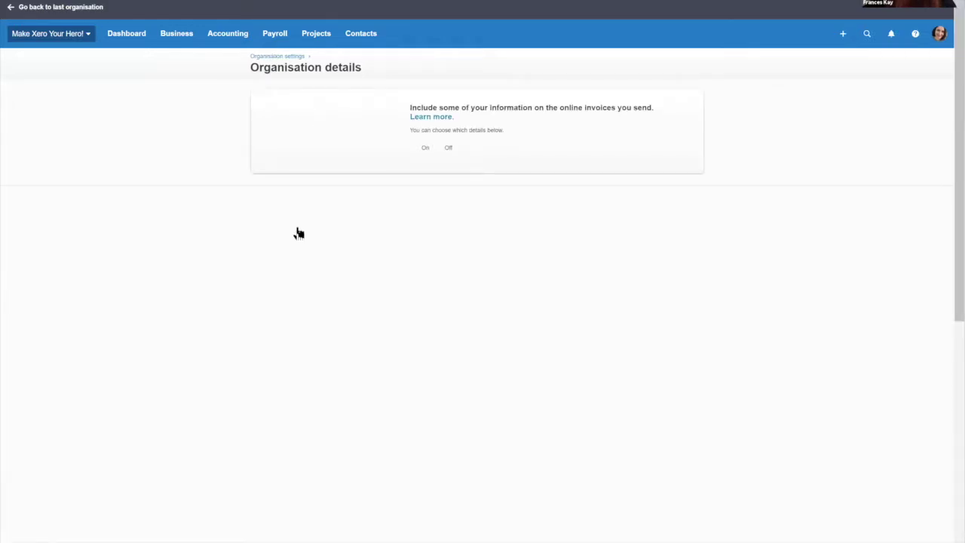
scroll(290, 332, down, 1)
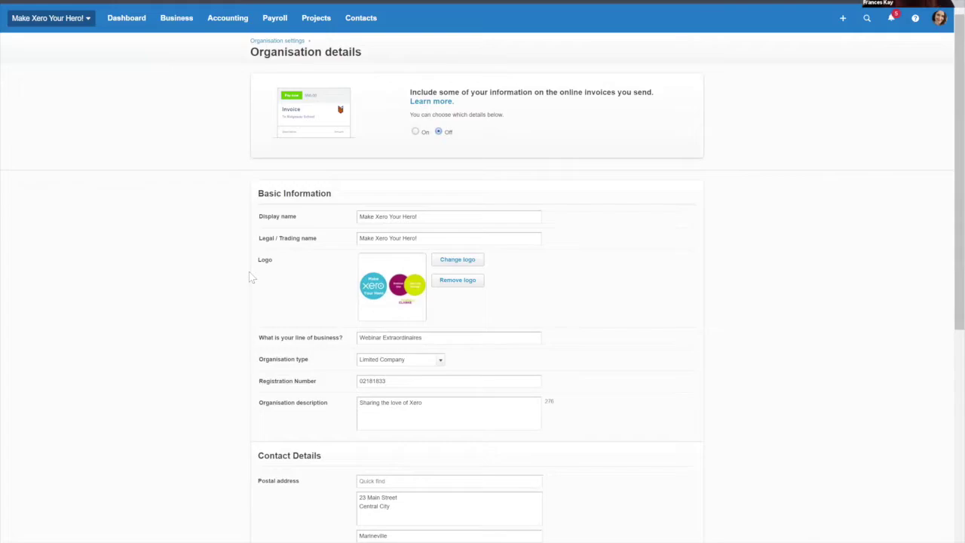
scroll(302, 294, down, 1)
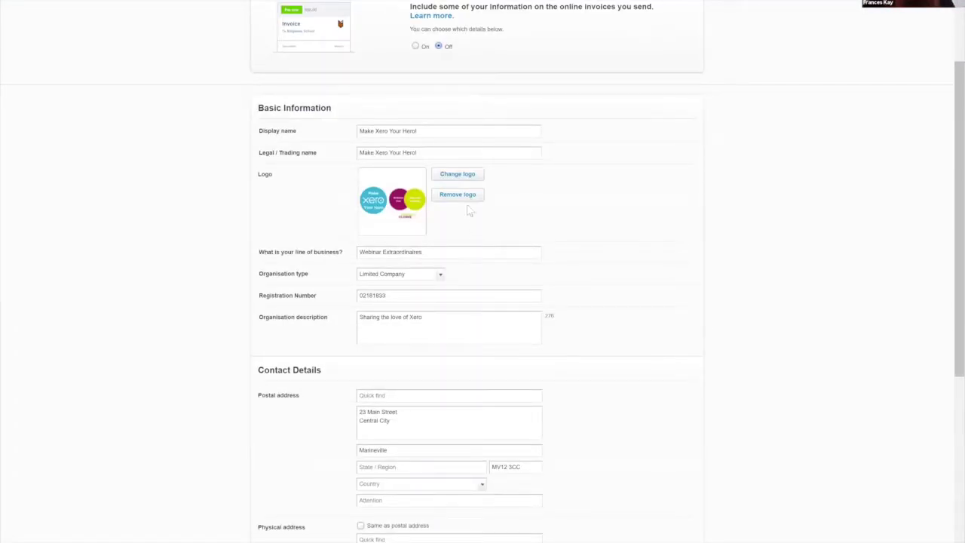
Look at the logo upload dialog and its file browser, and leave without choosing a file
click(444, 175)
click(411, 291)
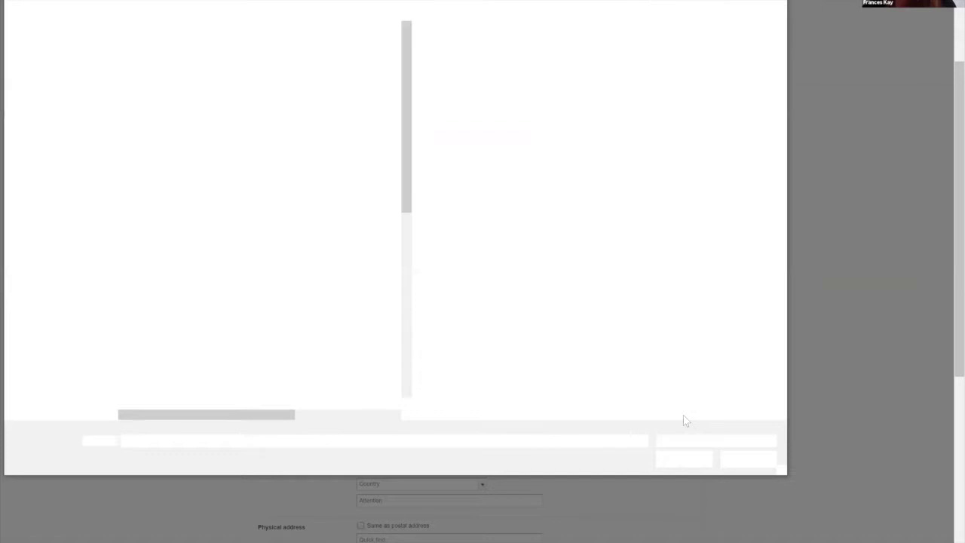
key(Escape)
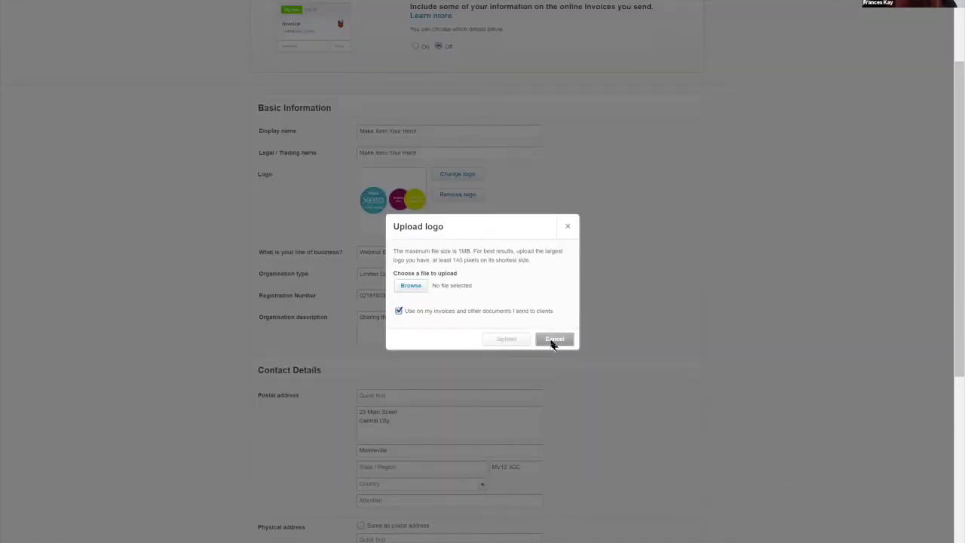
key(Escape)
Examine the organisation's contact details, including the postal and physical address, telephone, email and website fields
scroll(556, 322, down, 2)
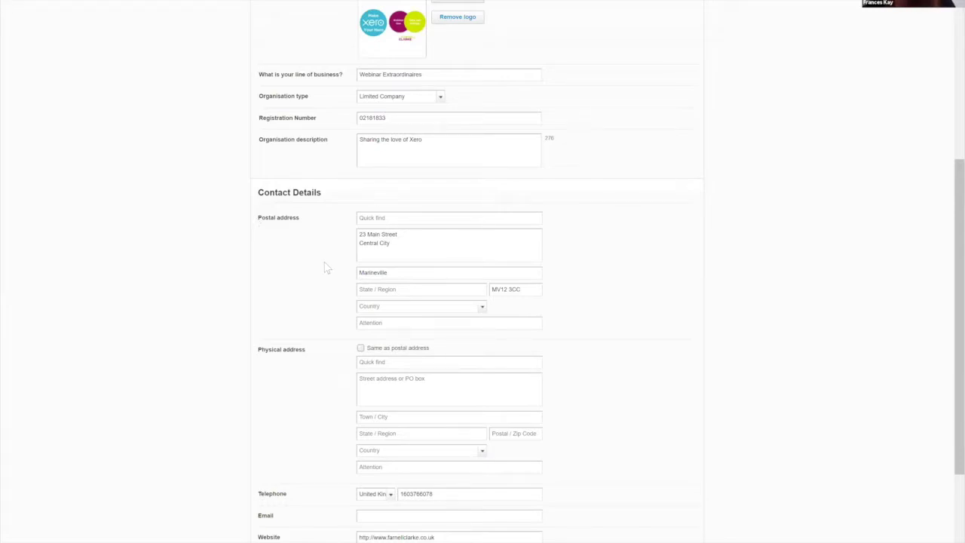
scroll(326, 267, down, 1)
scroll(325, 265, down, 3)
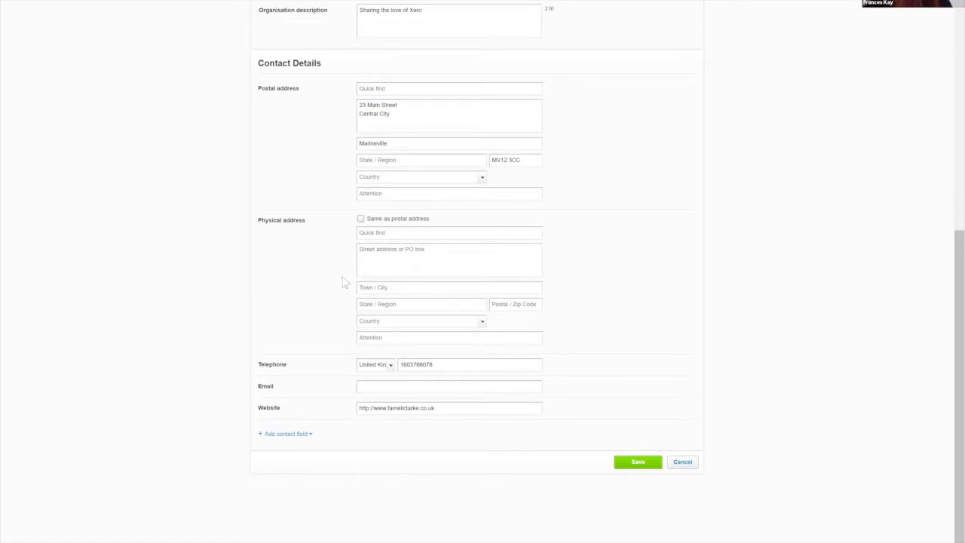
scroll(342, 276, up, 2)
scroll(264, 47, up, 2)
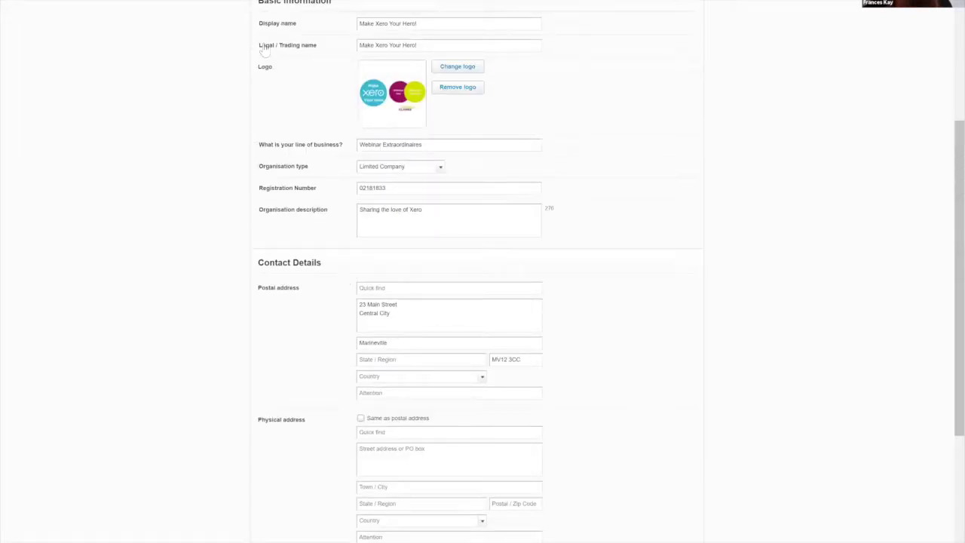
scroll(263, 47, up, 3)
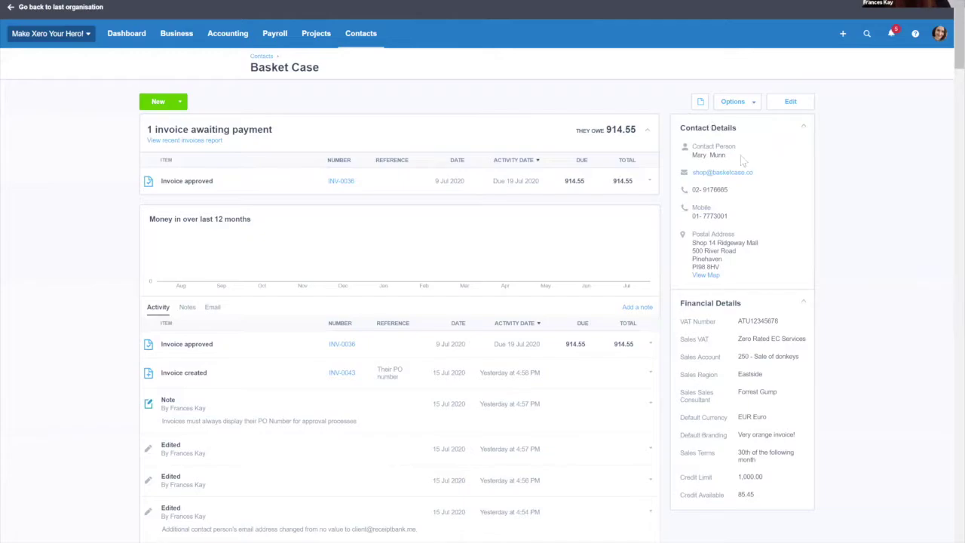
Open the Basket Case contact for editing and add a blank entry for another contact person
click(775, 108)
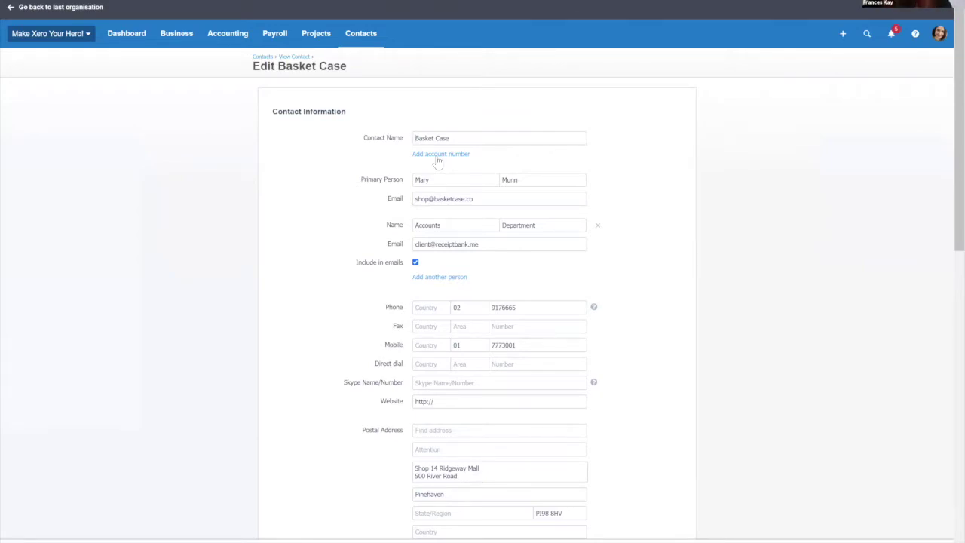
scroll(555, 196, down, 1)
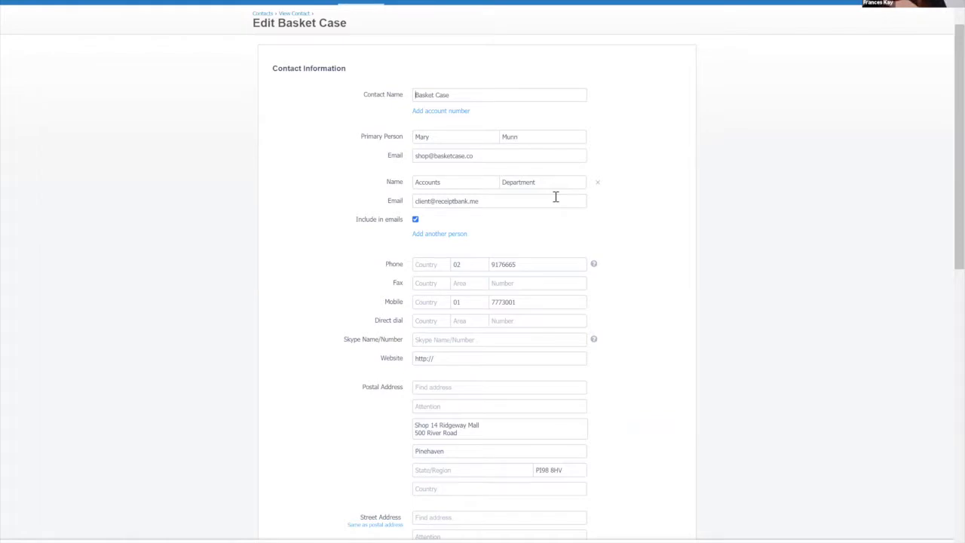
click(433, 235)
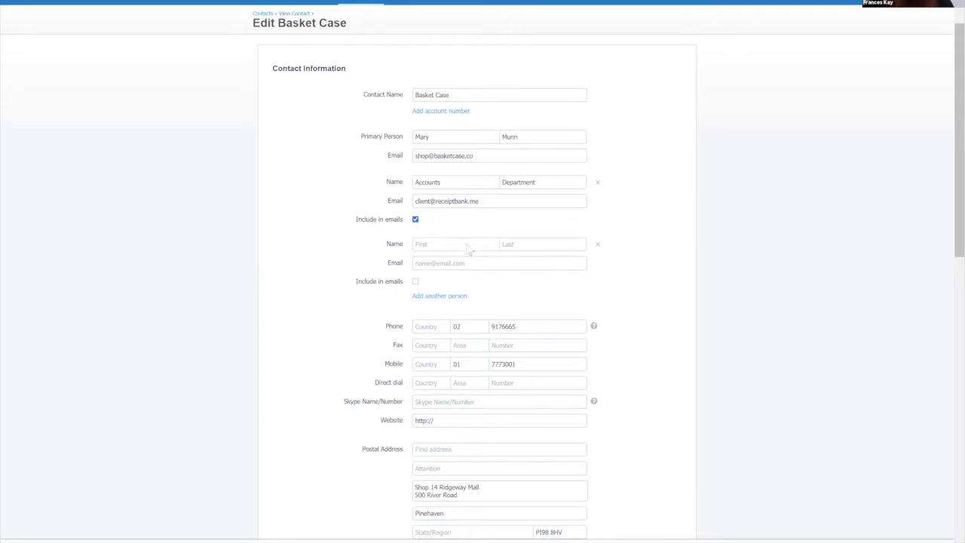
Examine the contact's address and financial details, including the choices for the default sales account and the default sales region
scroll(446, 218, down, 1)
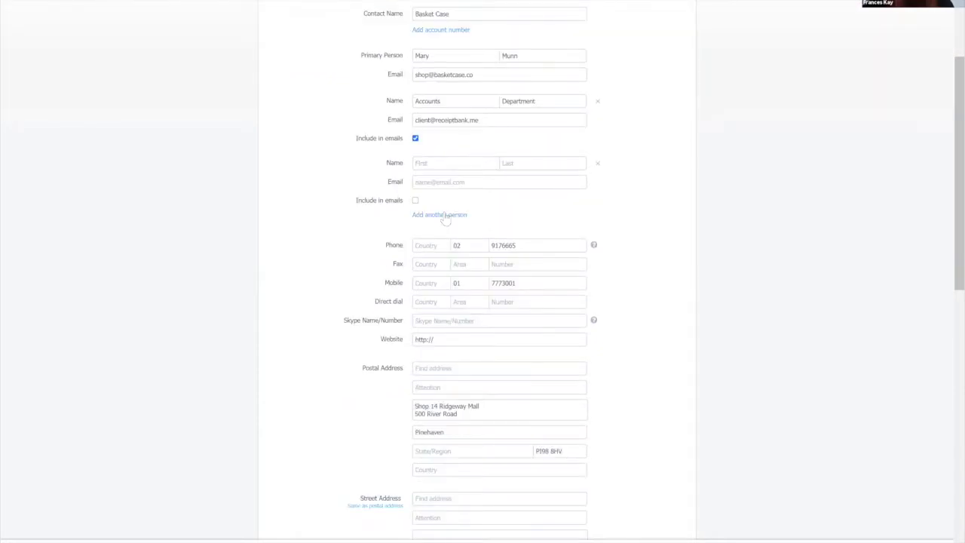
scroll(446, 217, down, 3)
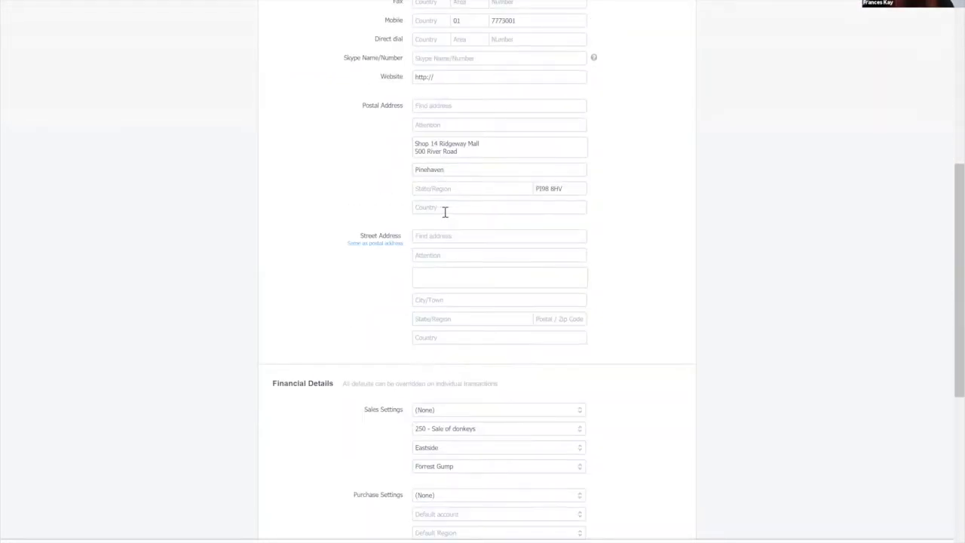
scroll(445, 213, down, 2)
scroll(446, 217, down, 2)
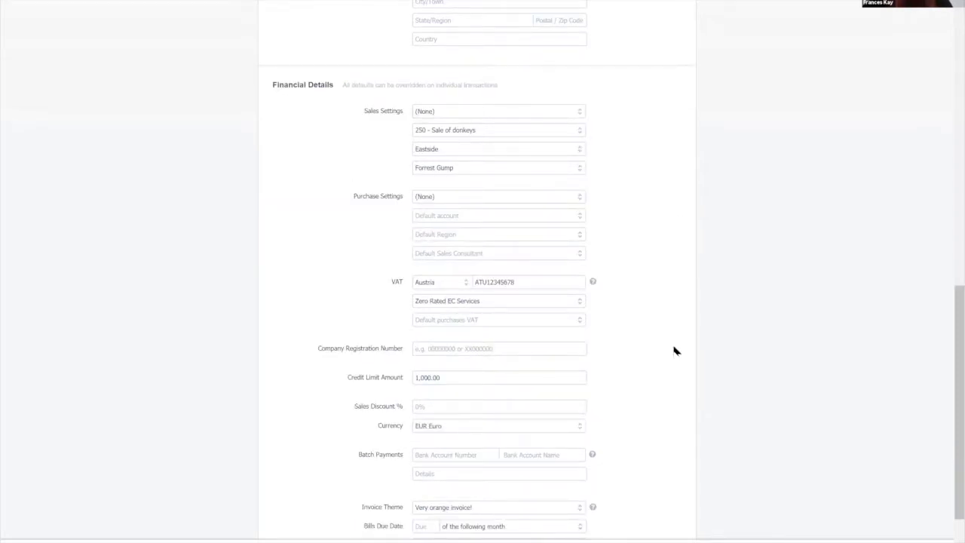
scroll(675, 350, down, 1)
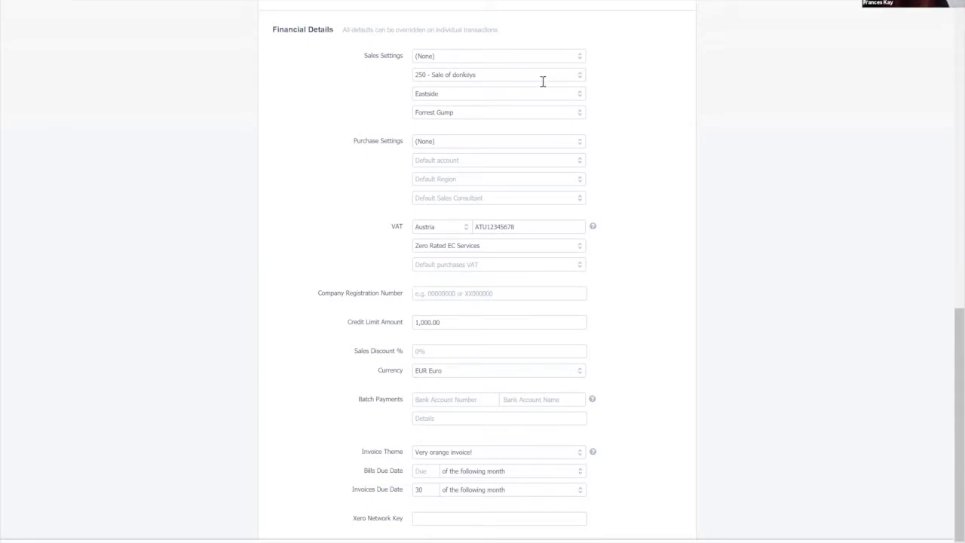
click(579, 76)
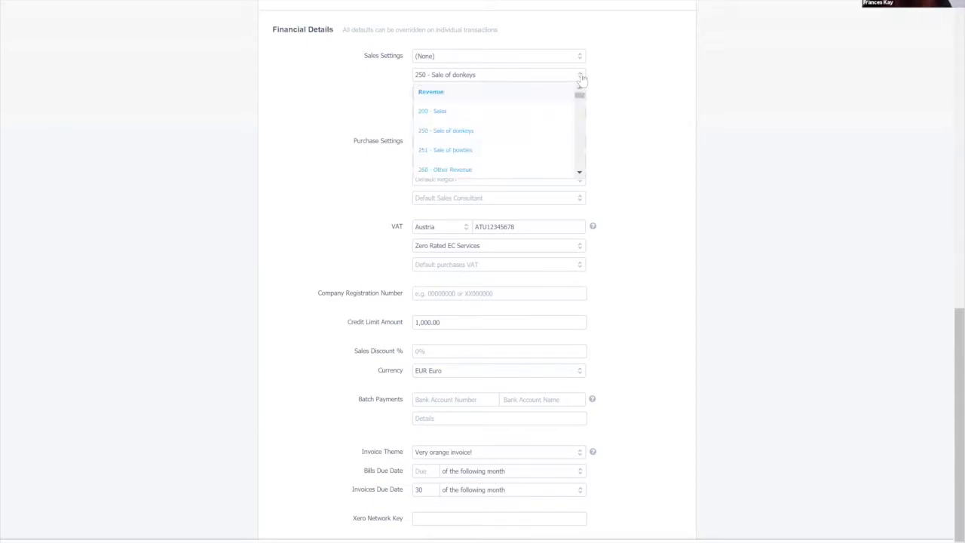
click(635, 80)
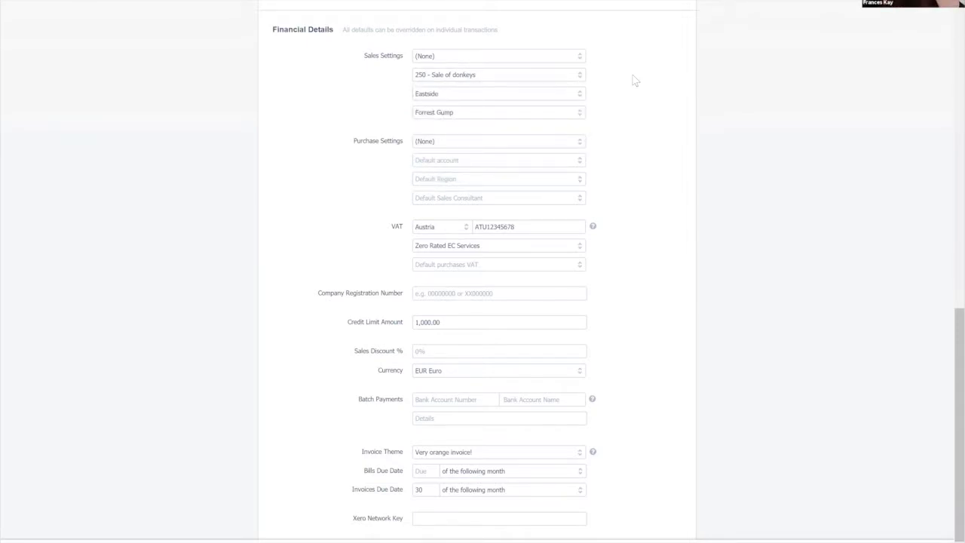
click(580, 95)
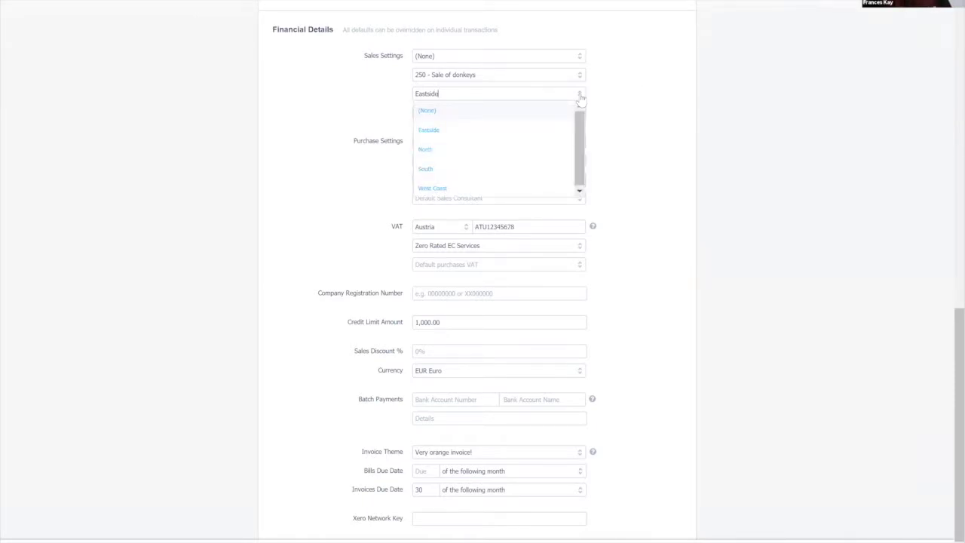
right_click(587, 94)
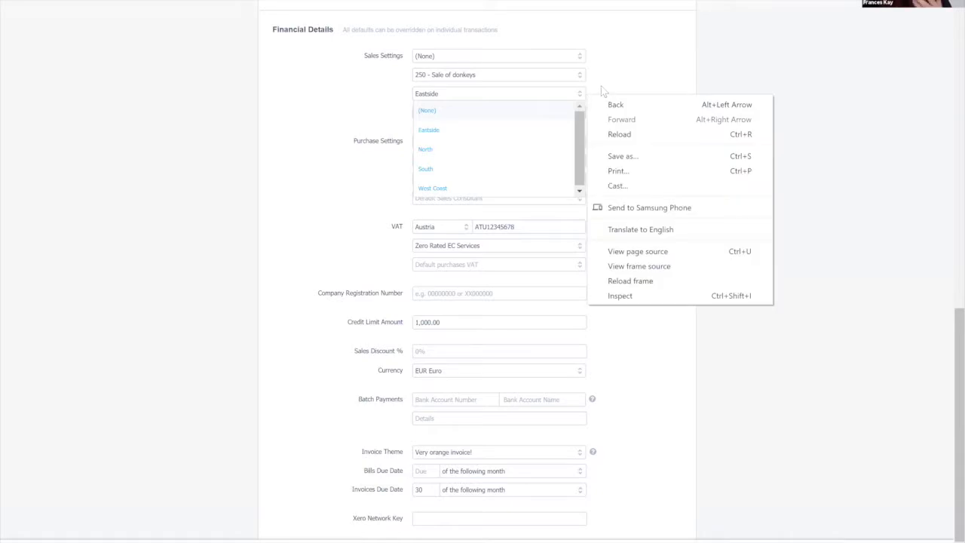
click(601, 86)
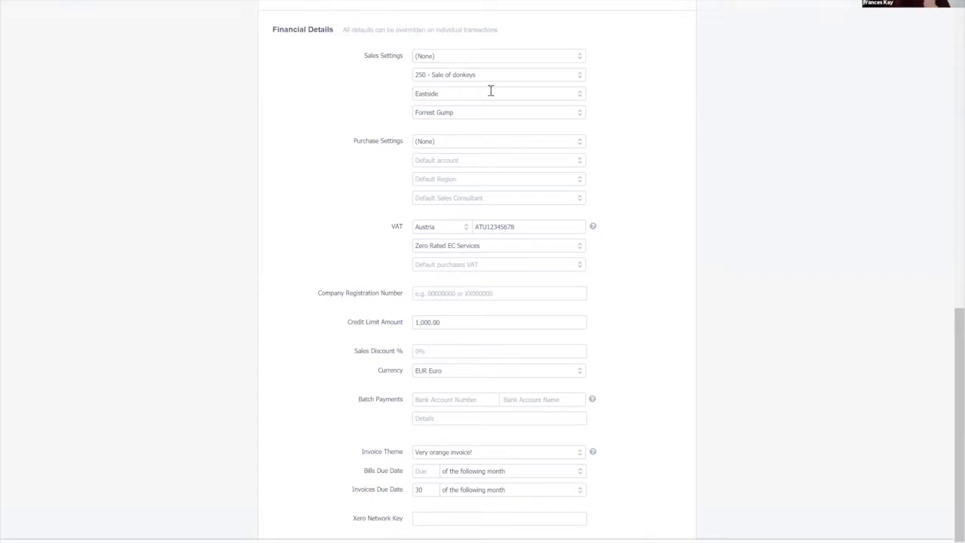
scroll(573, 214, down, 2)
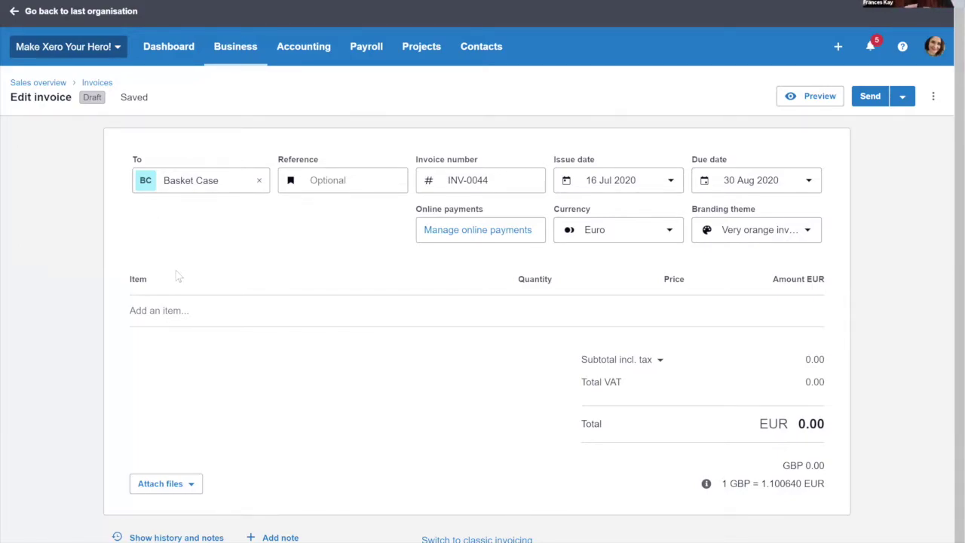
View the Basket Case contact summary on the draft invoice to check the customer's credit position, and dismiss the chat notification
click(178, 190)
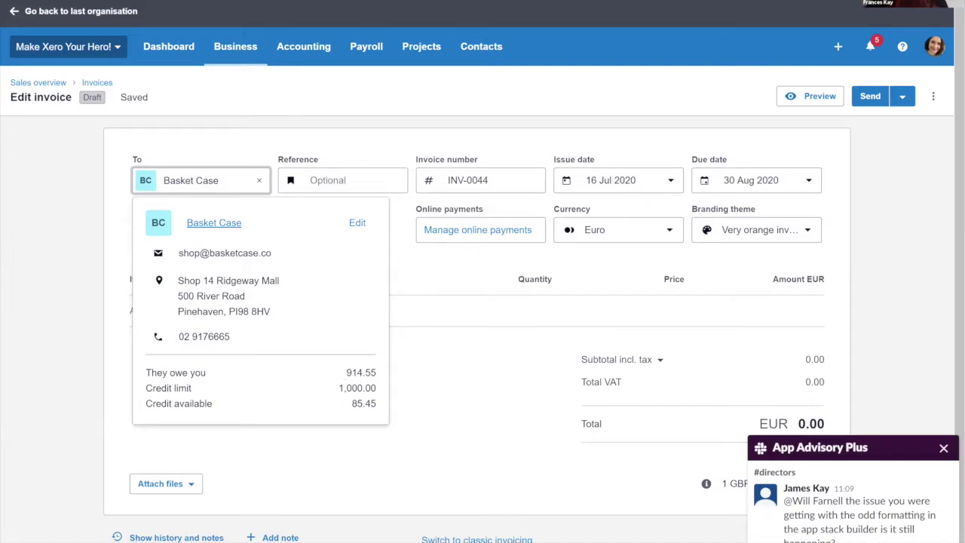
click(943, 448)
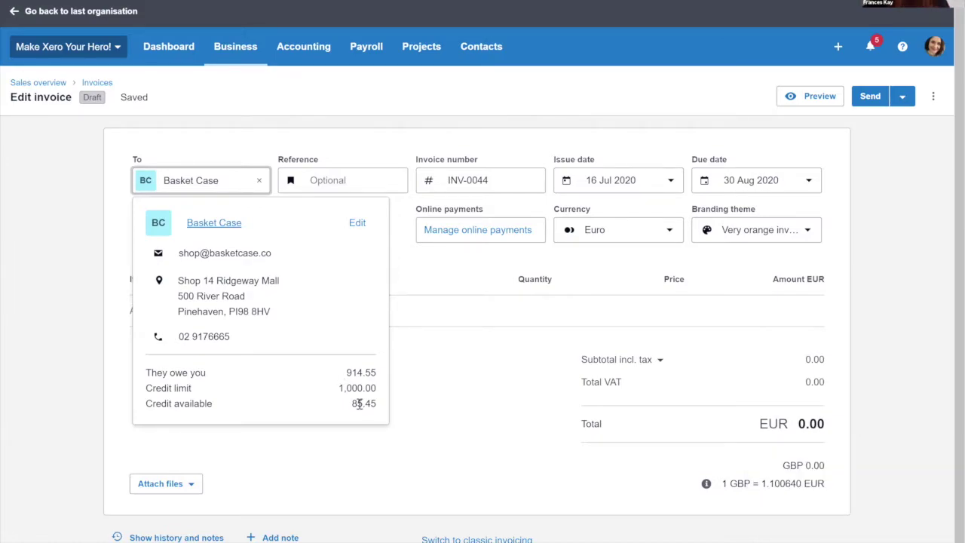
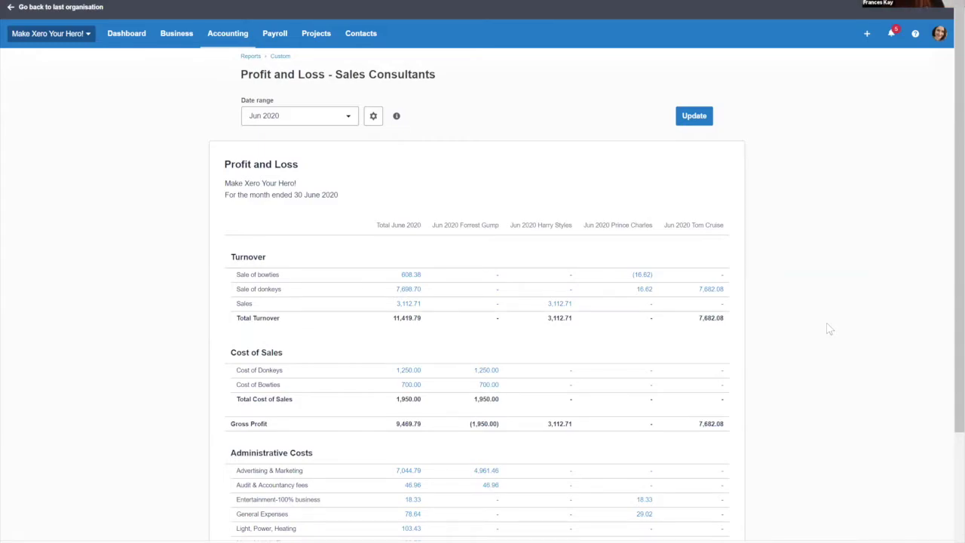
Examine the June 2020 Profit and Loss reports split by sales consultant and by region
scroll(829, 391, down, 3)
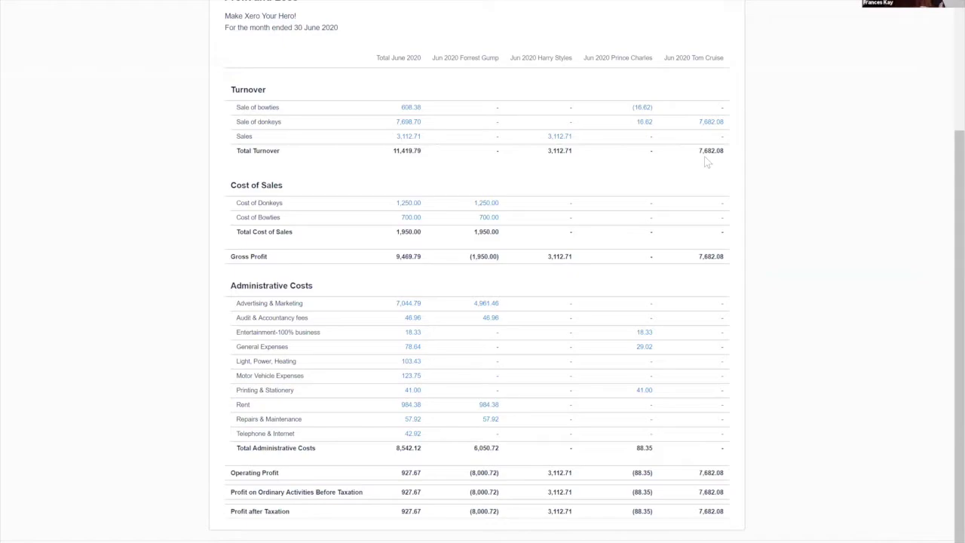
scroll(499, 17, up, 1)
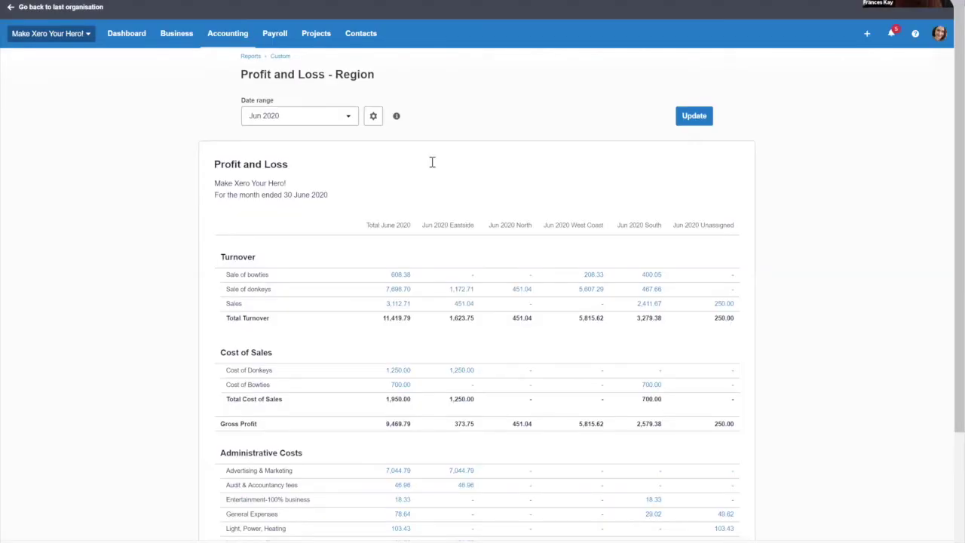
scroll(431, 164, down, 2)
scroll(365, 176, up, 1)
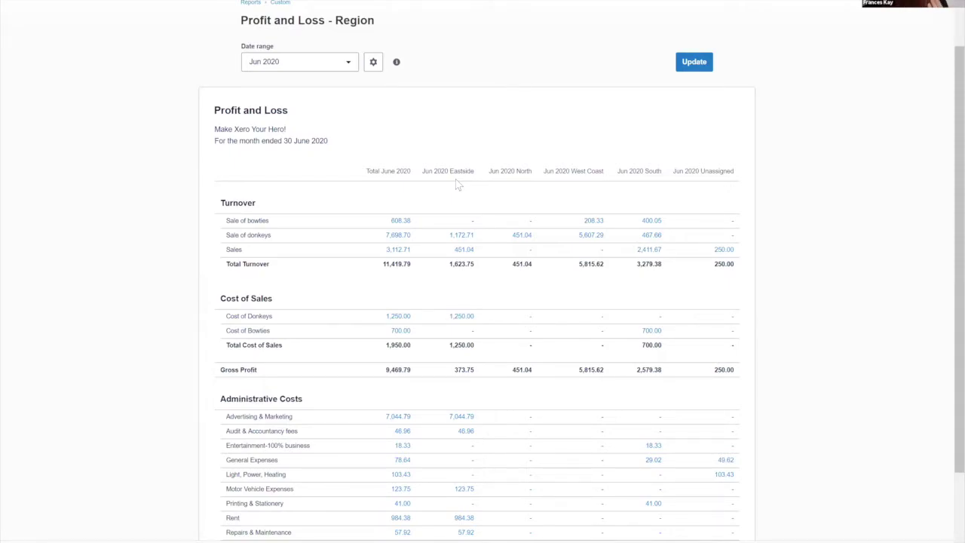
scroll(456, 179, up, 2)
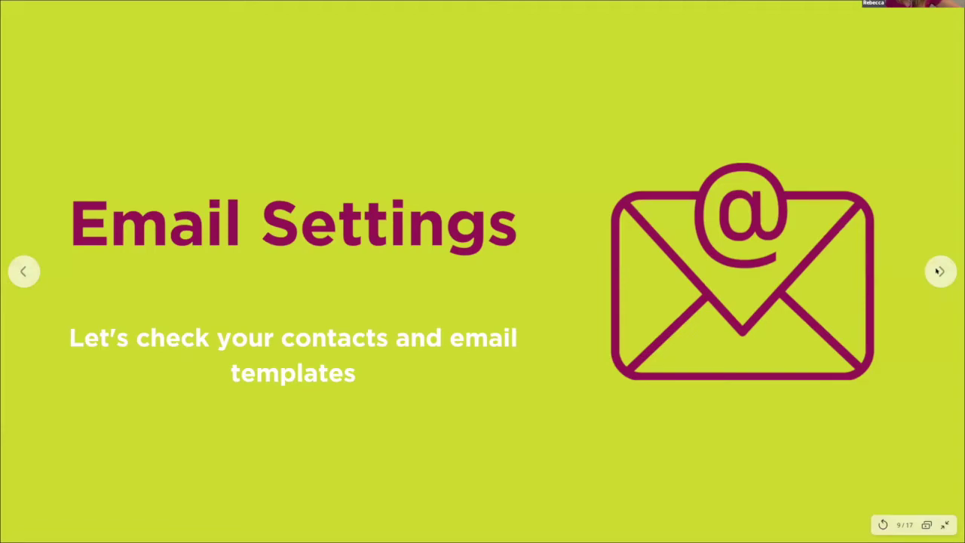
click(938, 271)
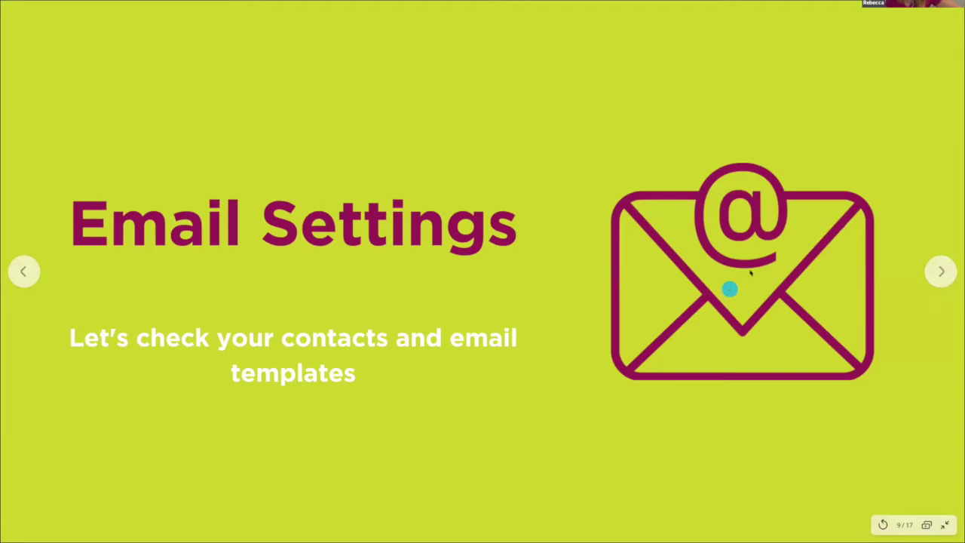
click(940, 272)
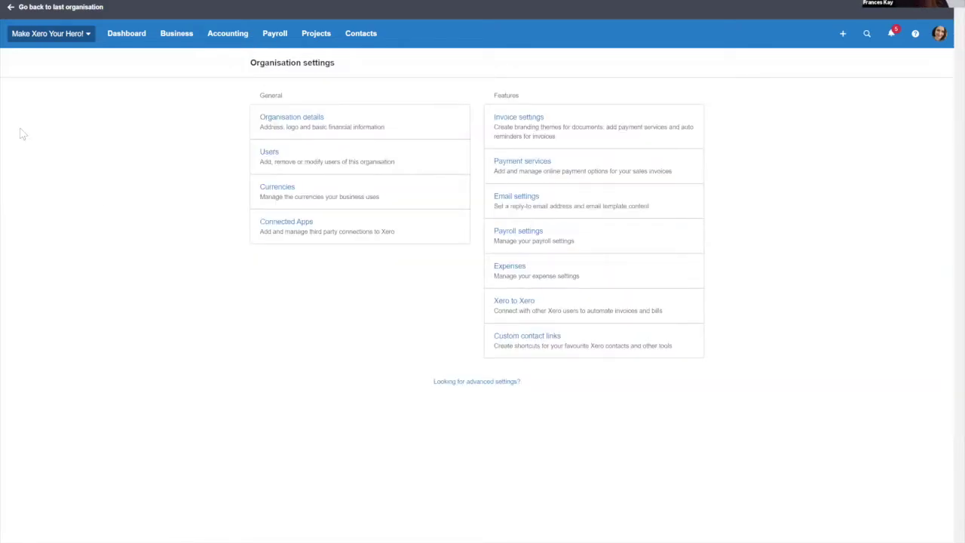
Open the organisation's email settings and expand the options for the sending and reply email address
click(54, 41)
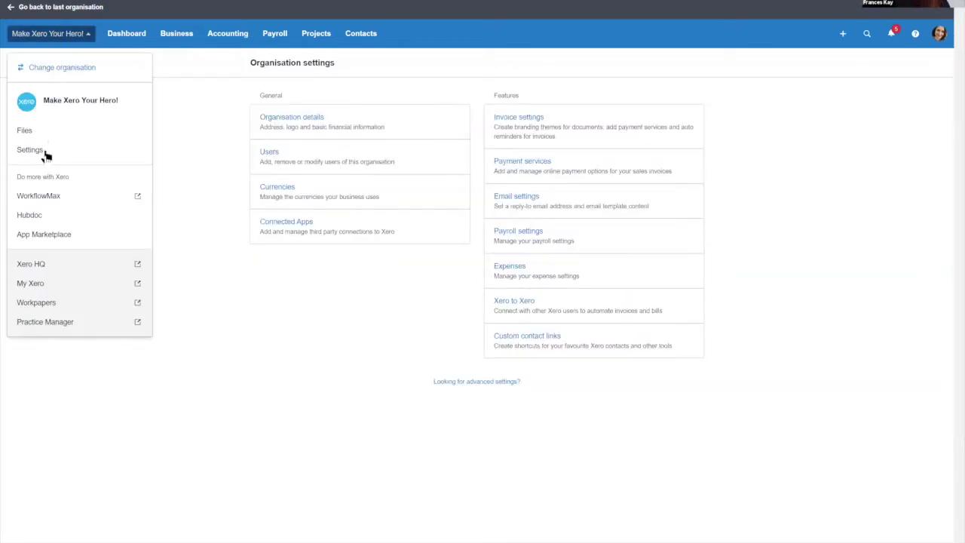
click(320, 350)
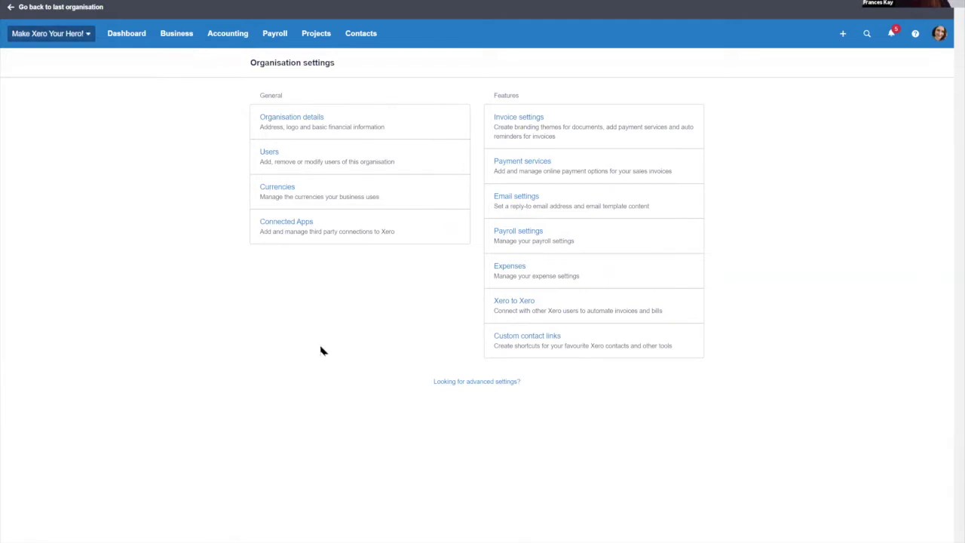
click(517, 197)
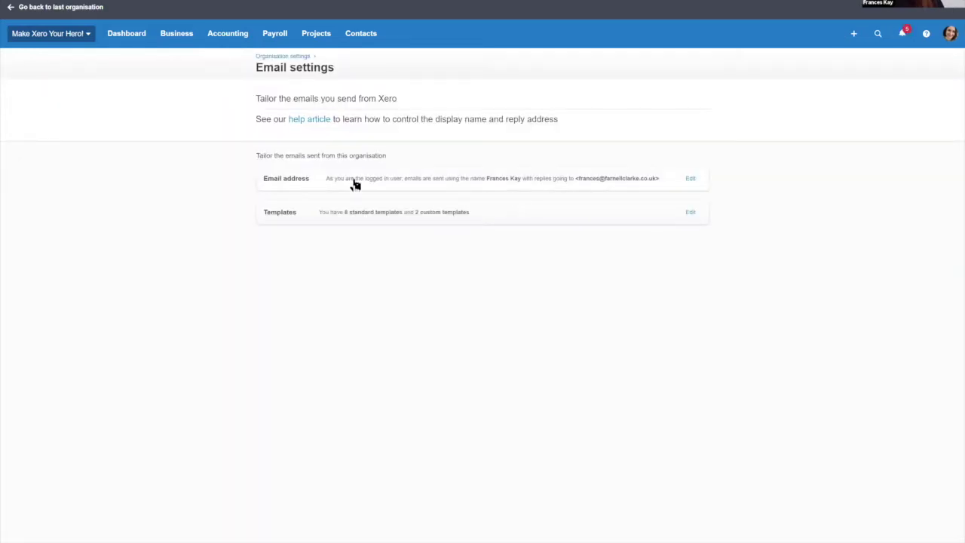
click(353, 184)
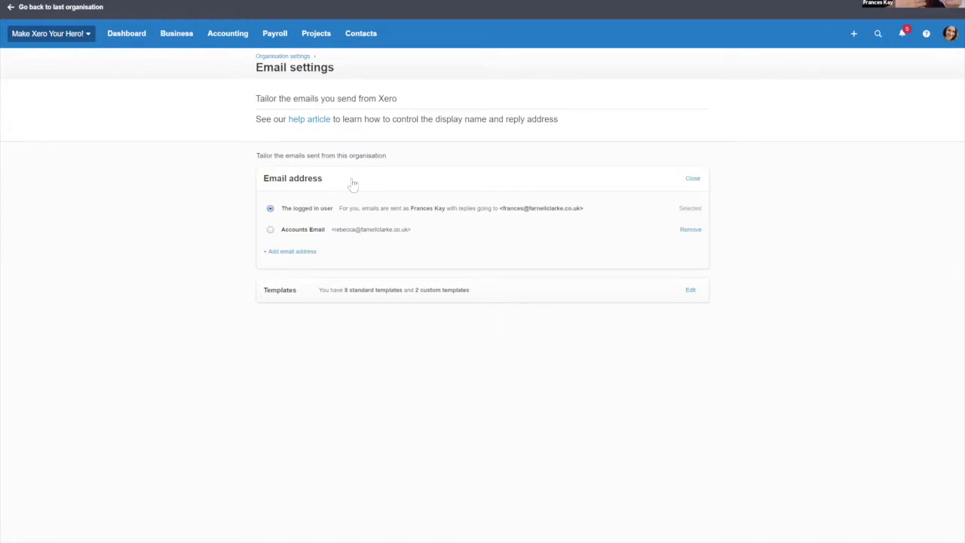
Select the Accounts Email as the sending address without saving, and view the Basic statement template in the email templates list
click(271, 229)
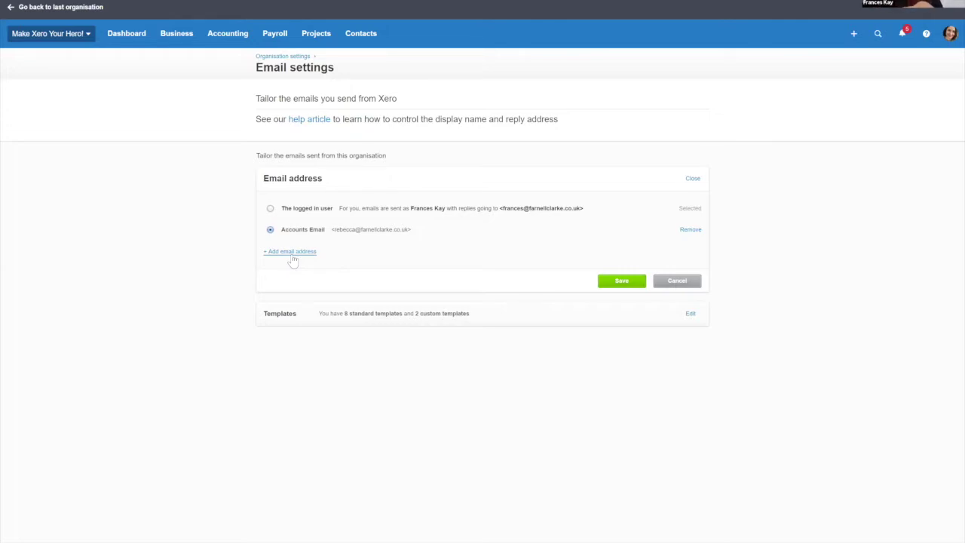
click(312, 318)
scroll(312, 318, down, 1)
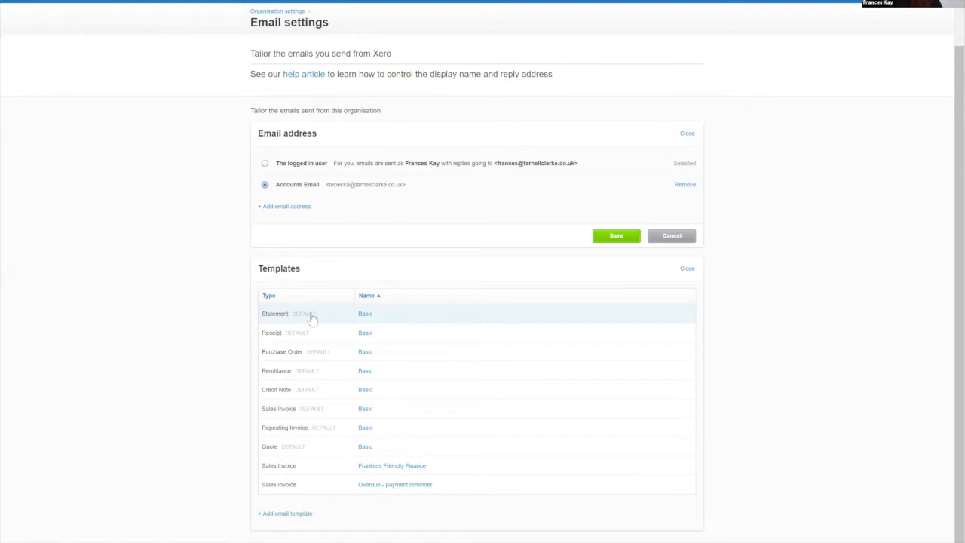
click(367, 313)
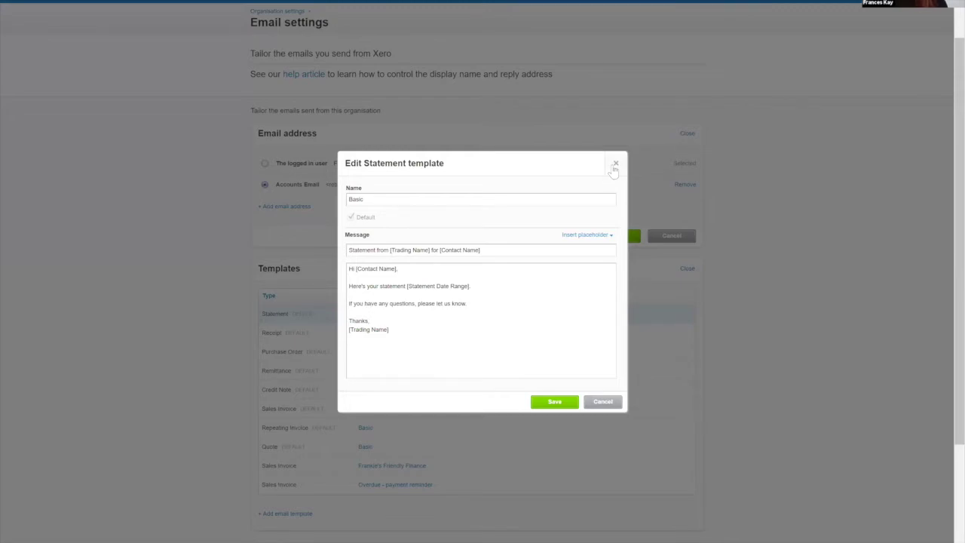
click(149, 485)
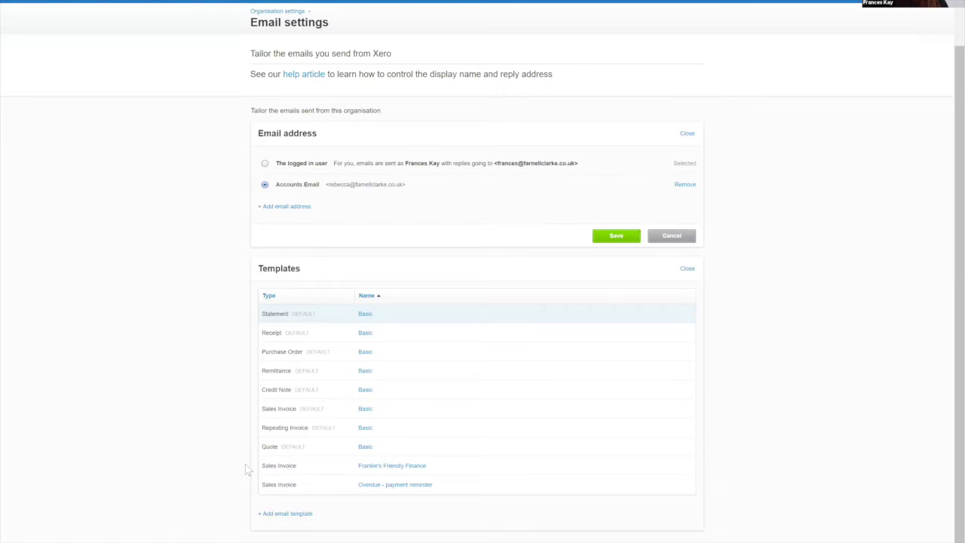
Examine the Frankie's Friendly Finance sales invoice template, including its available placeholders, calendar booking link and online invoice link
click(381, 469)
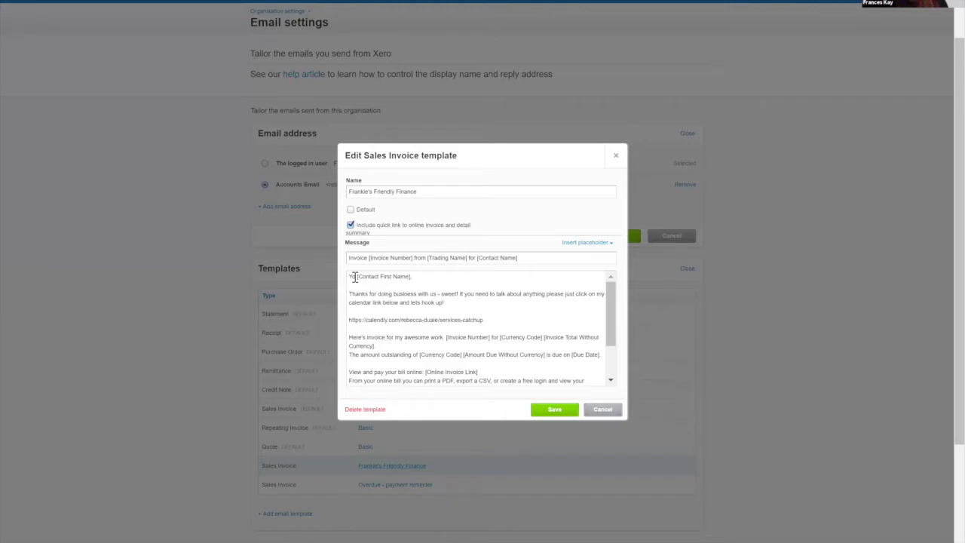
click(594, 245)
scroll(595, 317, down, 5)
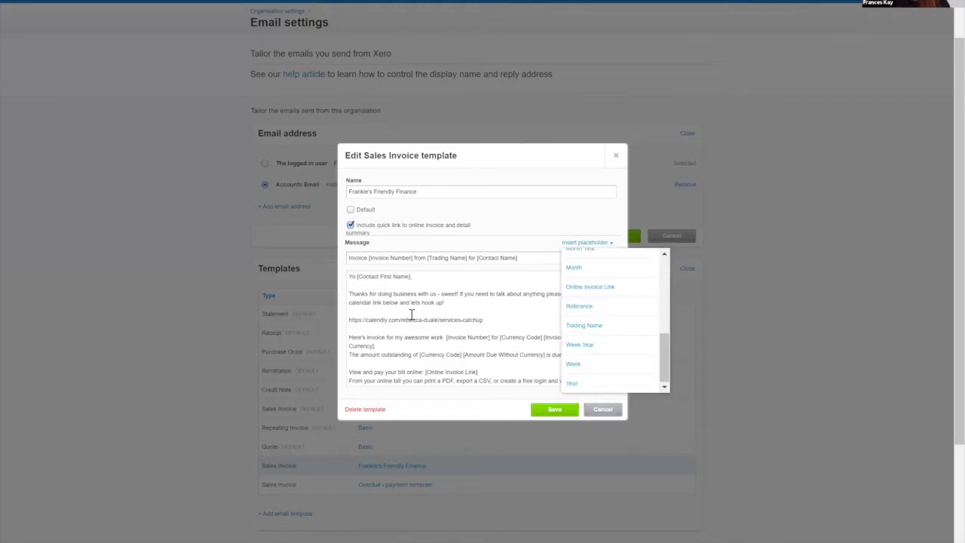
click(570, 246)
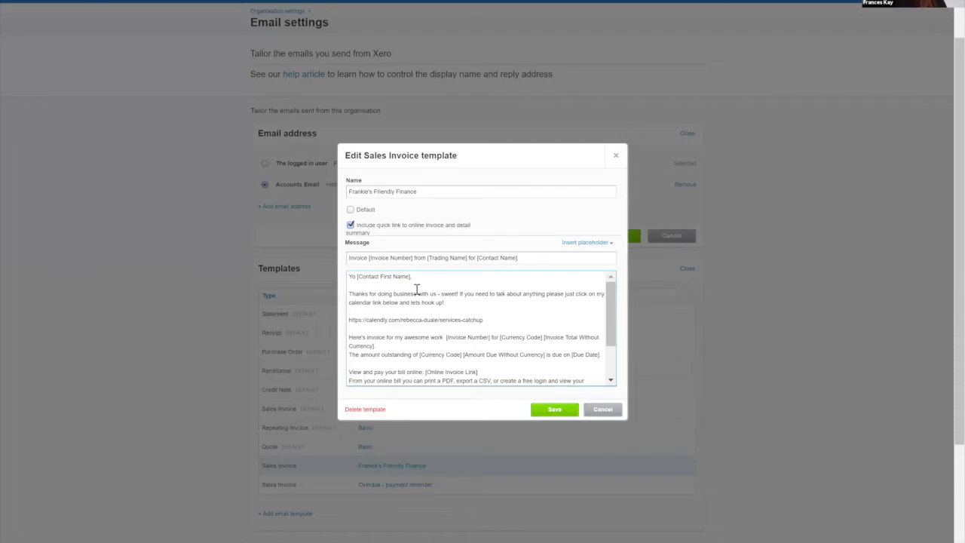
drag(483, 319, 362, 317)
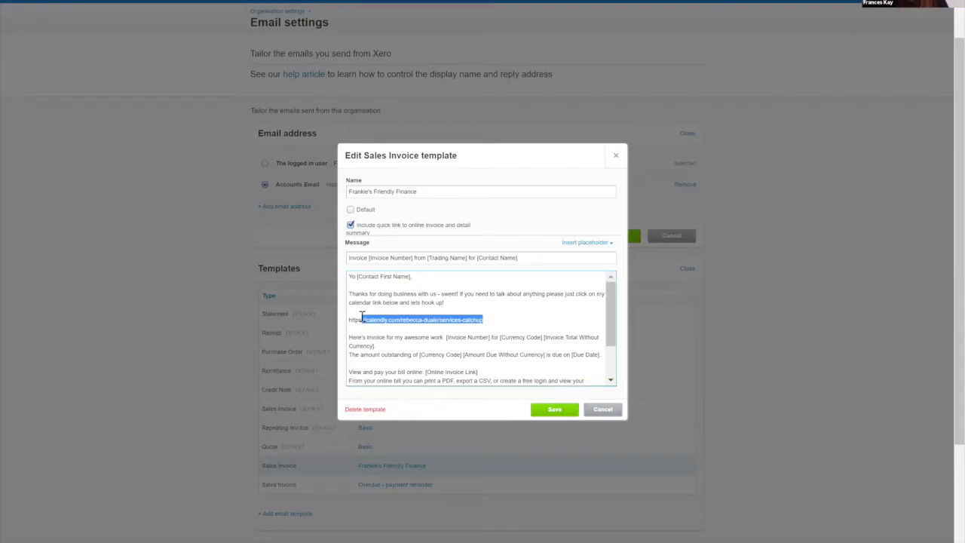
click(490, 347)
scroll(489, 348, down, 1)
scroll(489, 347, down, 2)
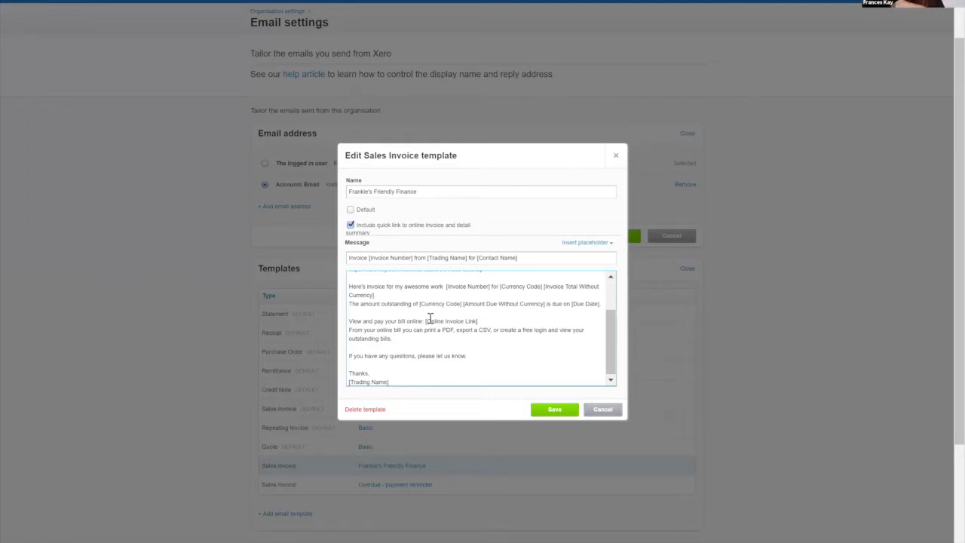
click(490, 318)
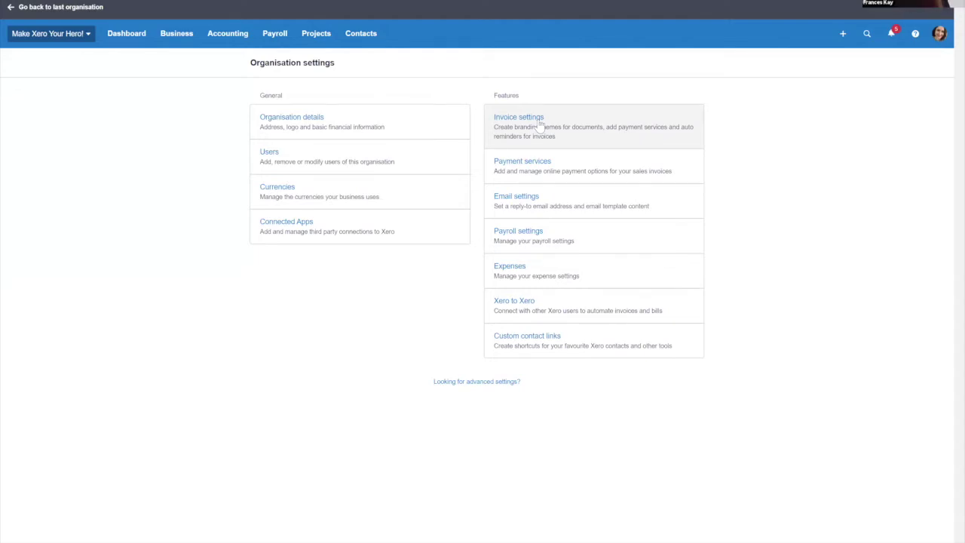
Open the organisation's invoice settings
click(74, 36)
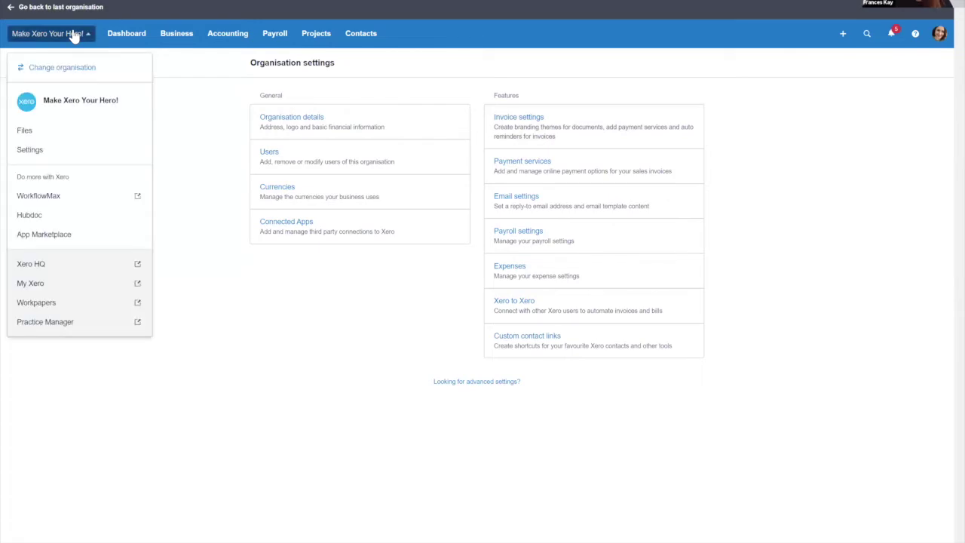
click(518, 126)
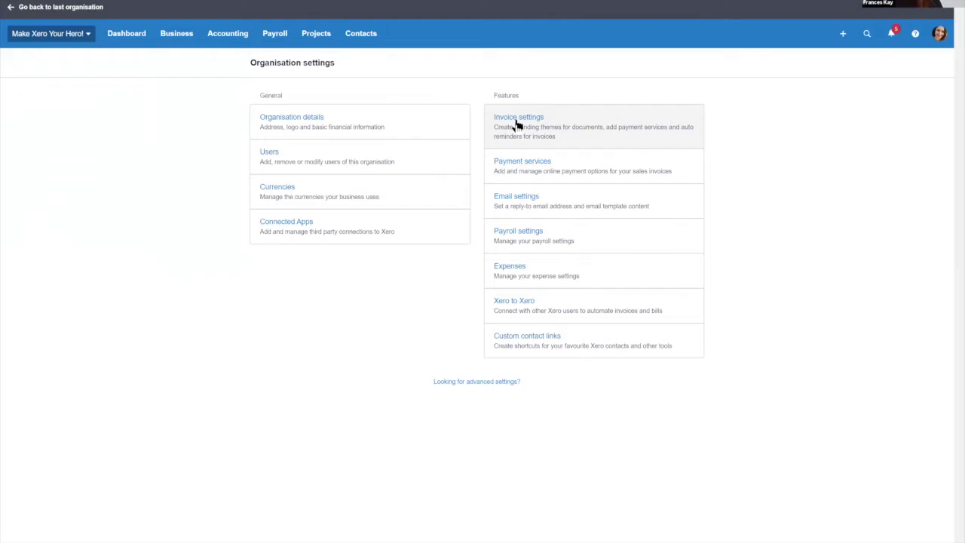
click(518, 125)
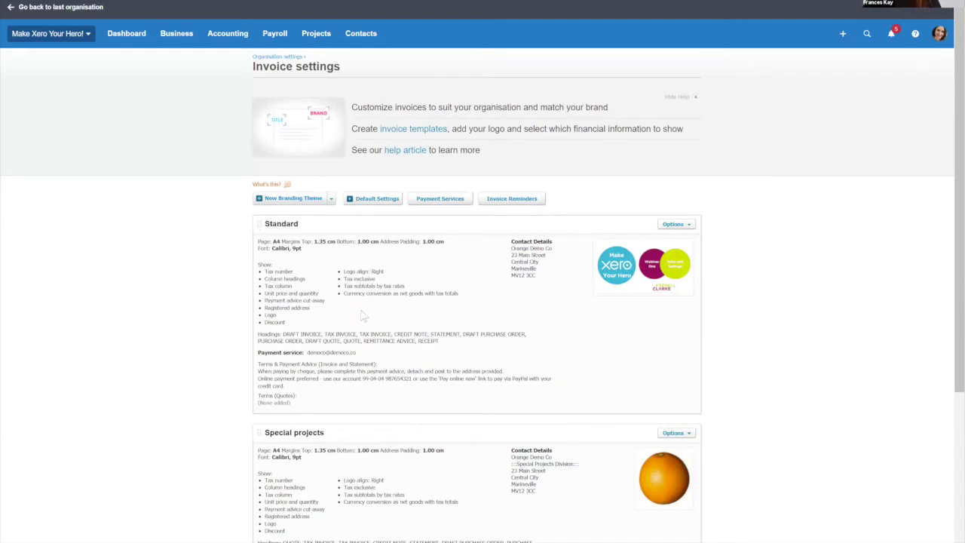
Review the Standard branding theme's editable options, contact details and payment advice terms, and close it without saving
click(673, 225)
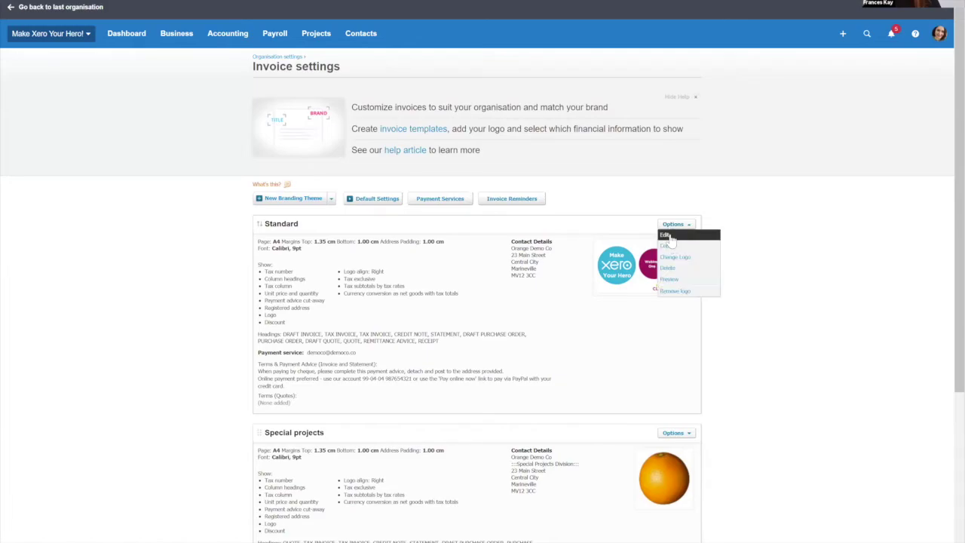
click(668, 235)
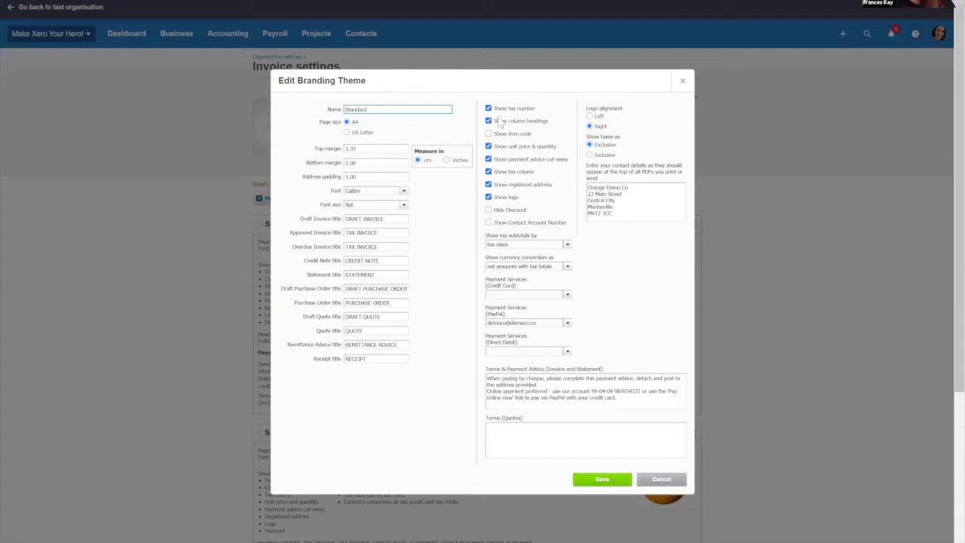
right_click(629, 195)
click(632, 187)
click(632, 187)
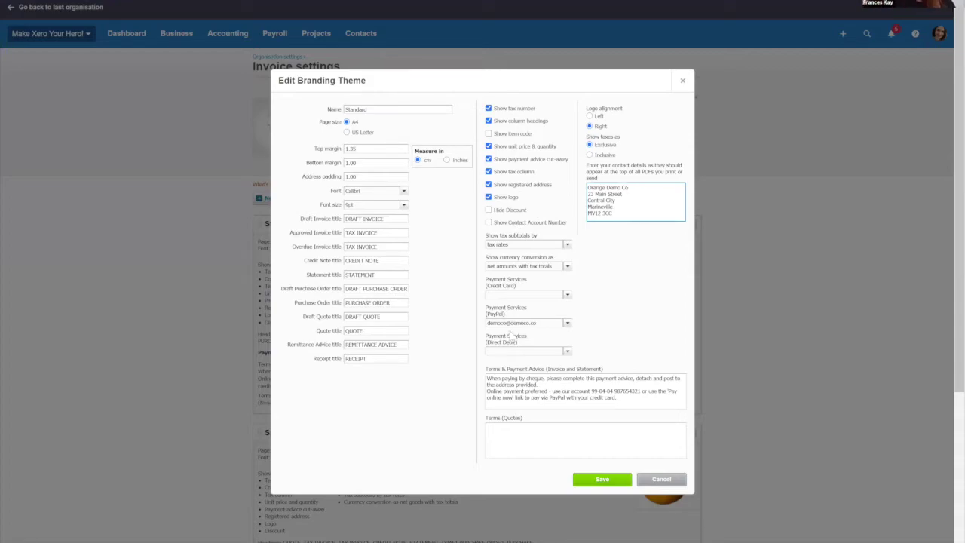
click(509, 380)
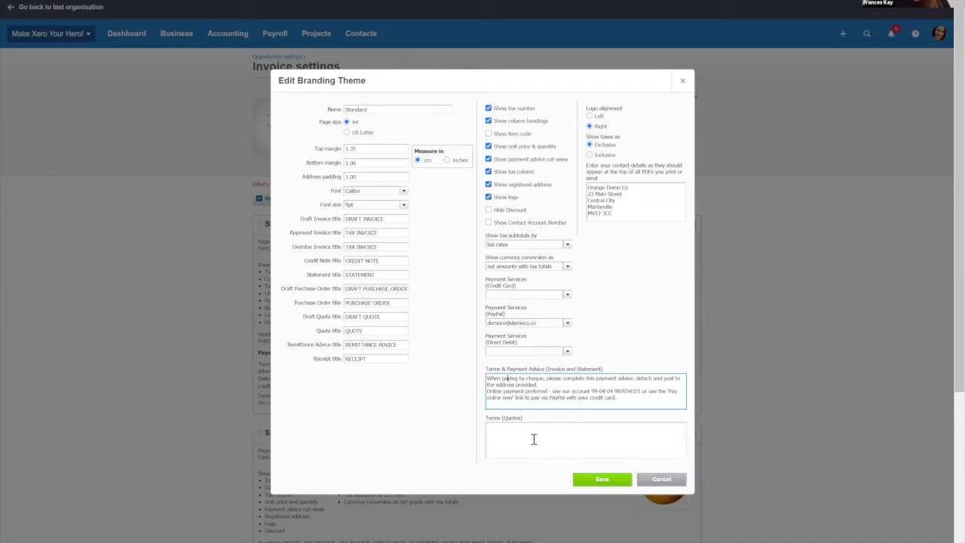
click(653, 482)
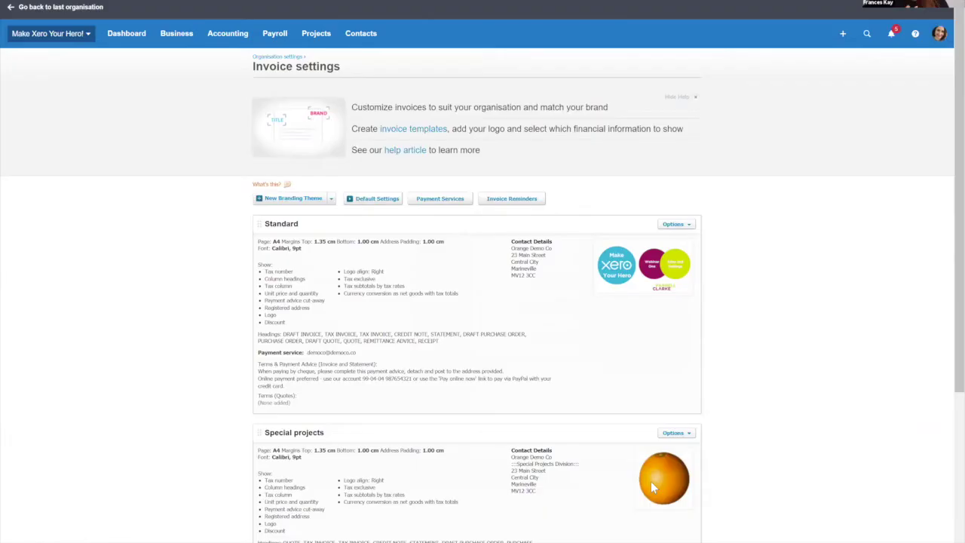
Create a new custom .docx branding theme titled Test
scroll(232, 385, down, 1)
scroll(233, 385, down, 2)
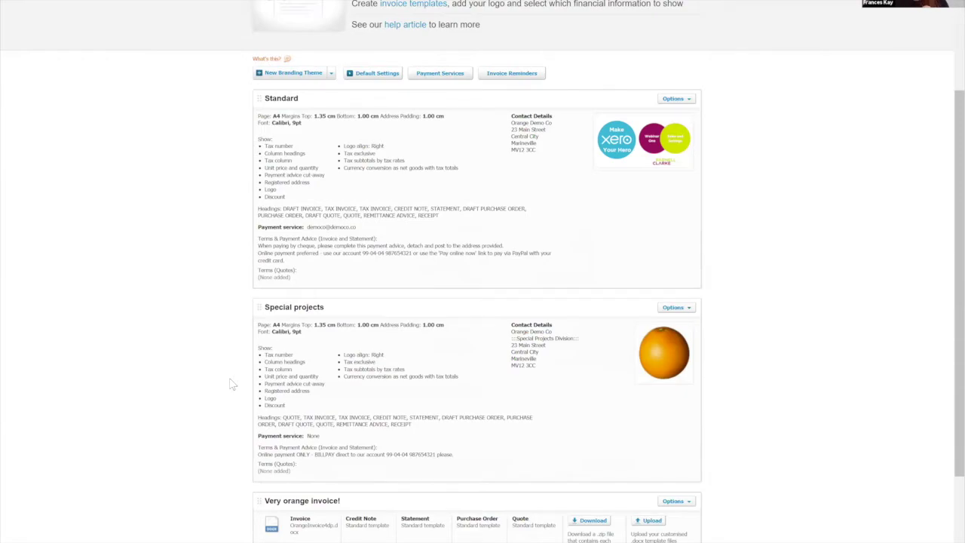
click(288, 72)
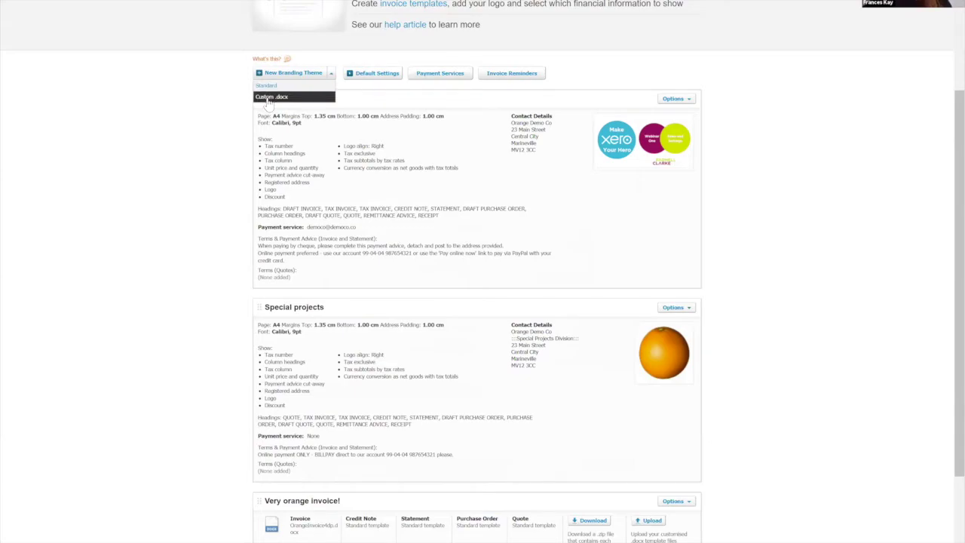
scroll(291, 419, down, 2)
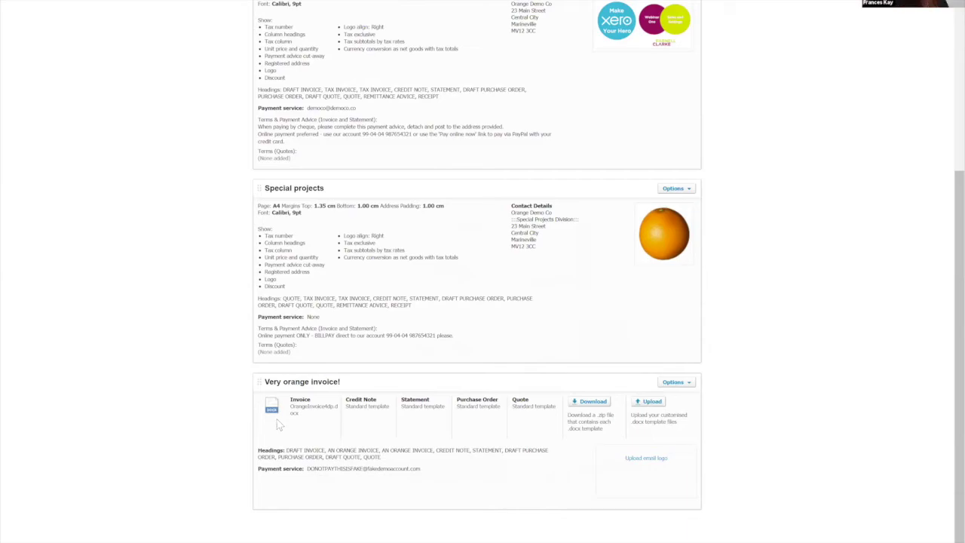
scroll(277, 154, up, 2)
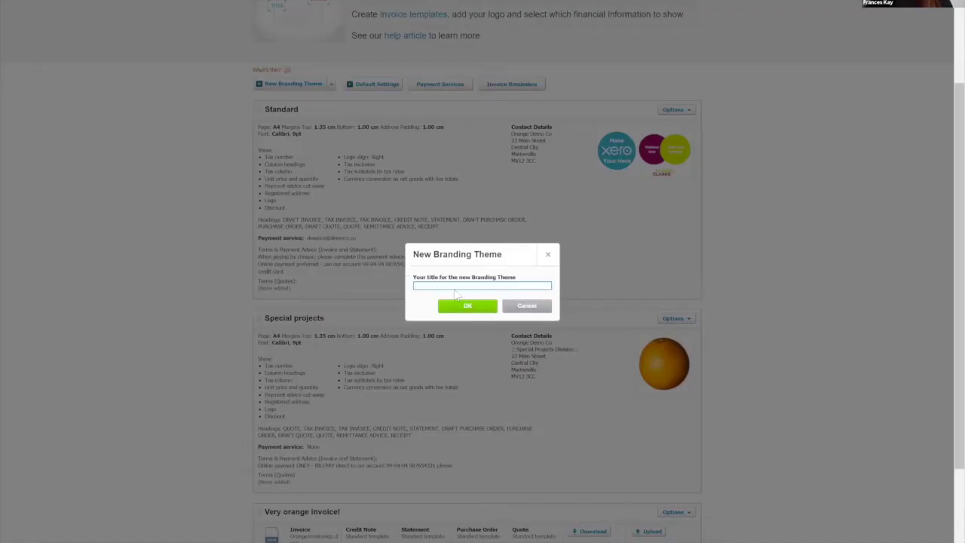
text(Test)
click(467, 307)
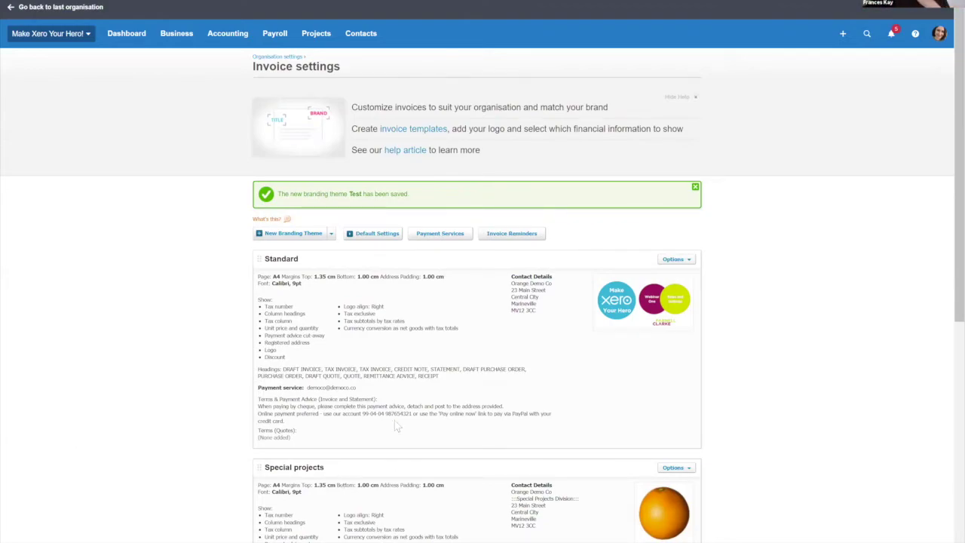
Download the Test theme's template files and open UKInvoice.docx to review its merge fields and payment advice section
scroll(394, 423, down, 5)
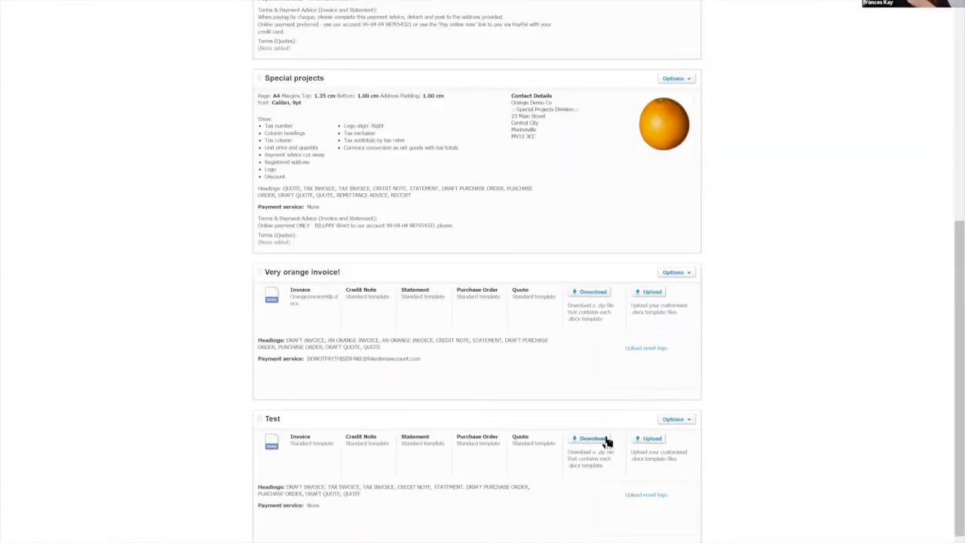
click(593, 438)
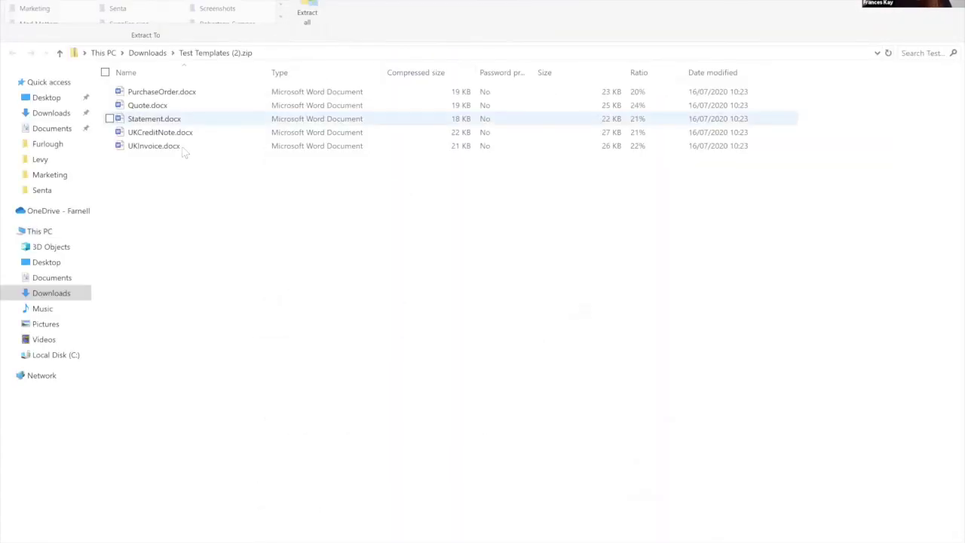
click(184, 150)
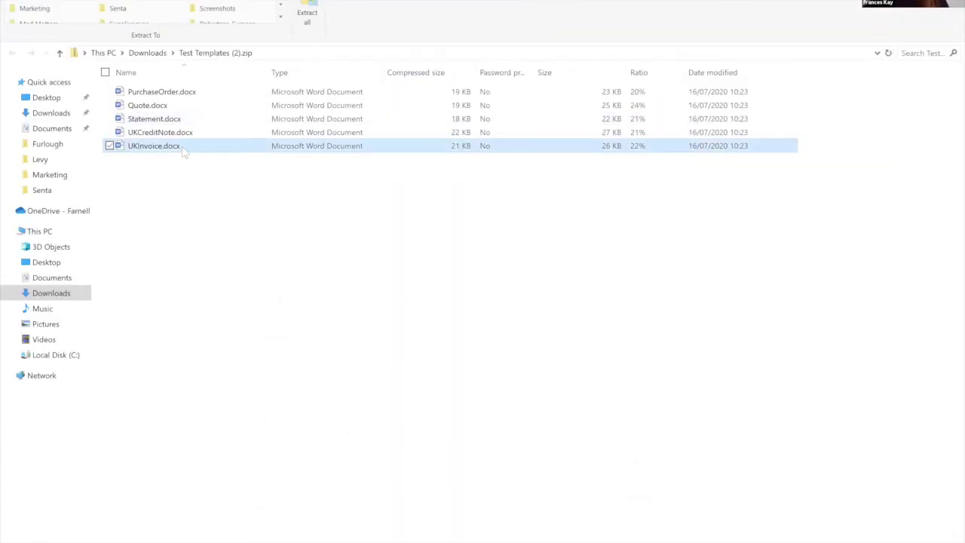
double_click(184, 150)
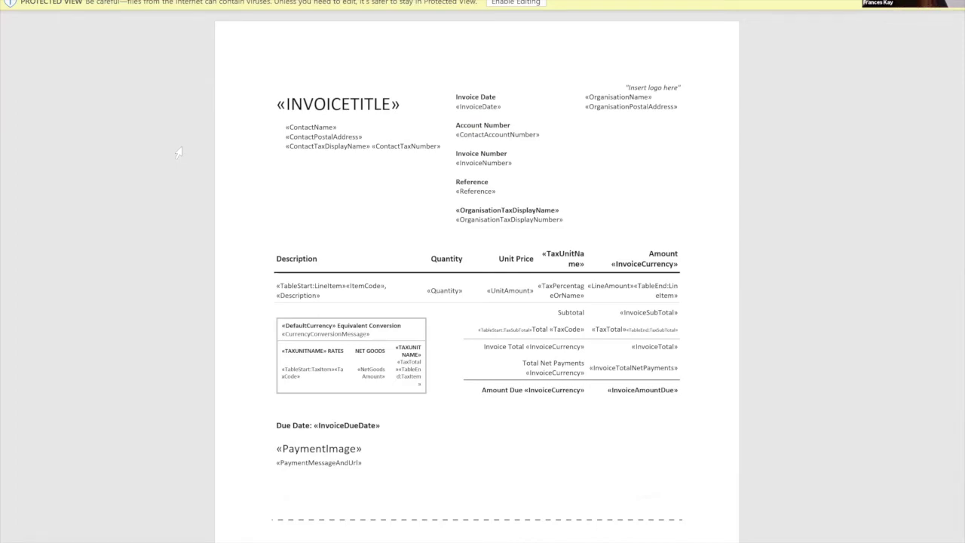
scroll(183, 414, down, 3)
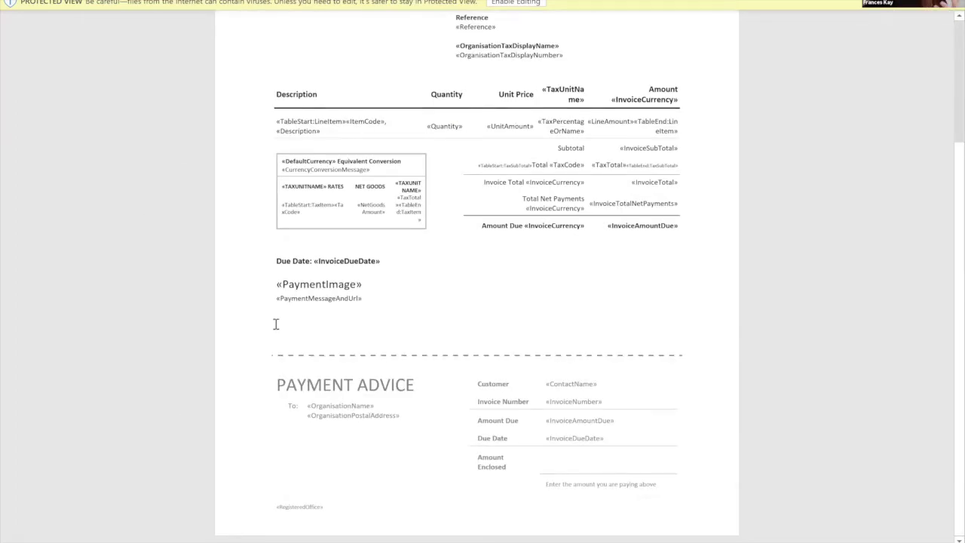
scroll(276, 324, down, 2)
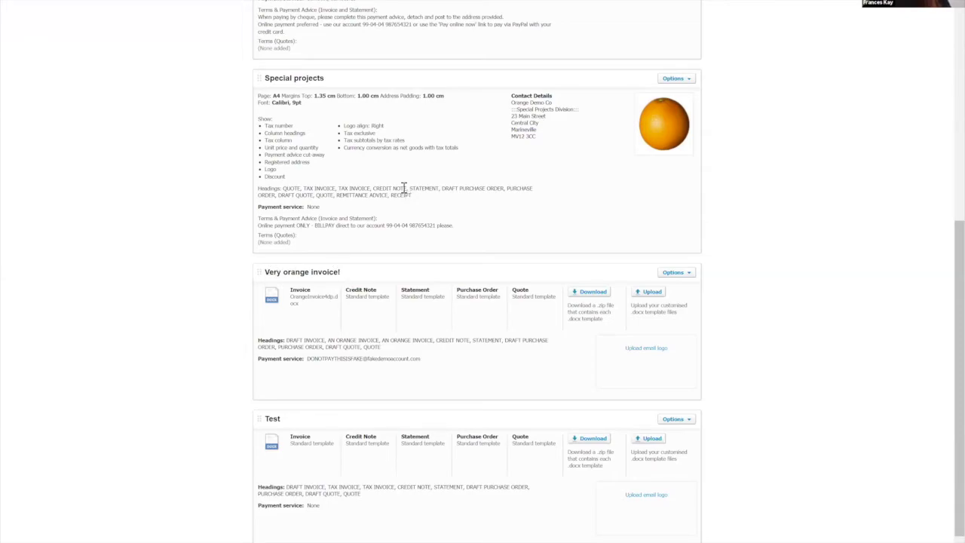
Try a sales invoice default due date of 30 day(s) after the invoice date in the default settings, and cancel the changes
scroll(403, 188, up, 3)
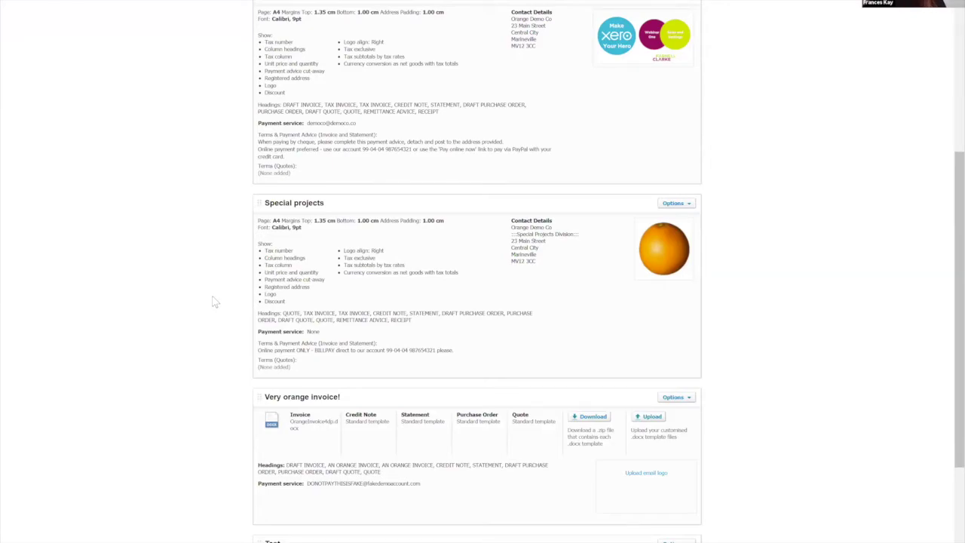
scroll(215, 301, up, 4)
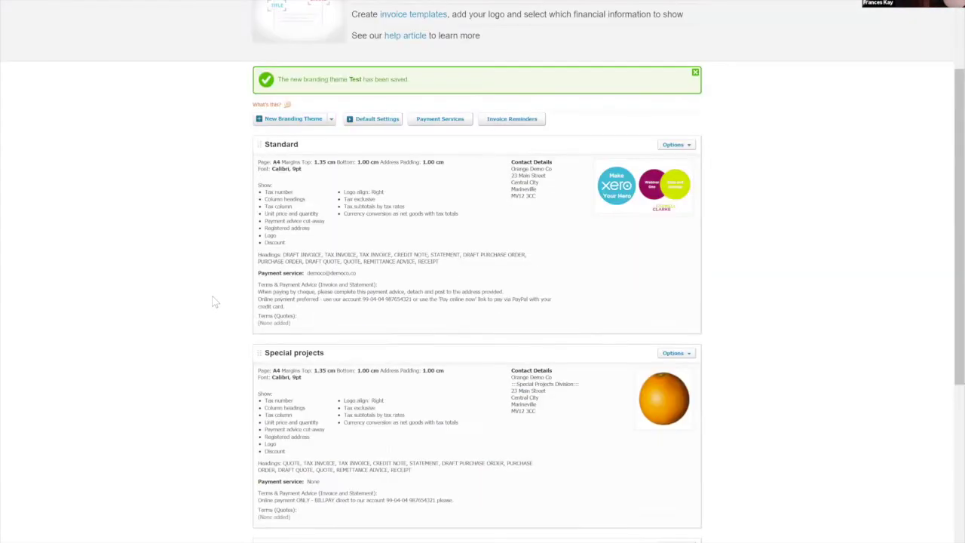
scroll(222, 294, up, 2)
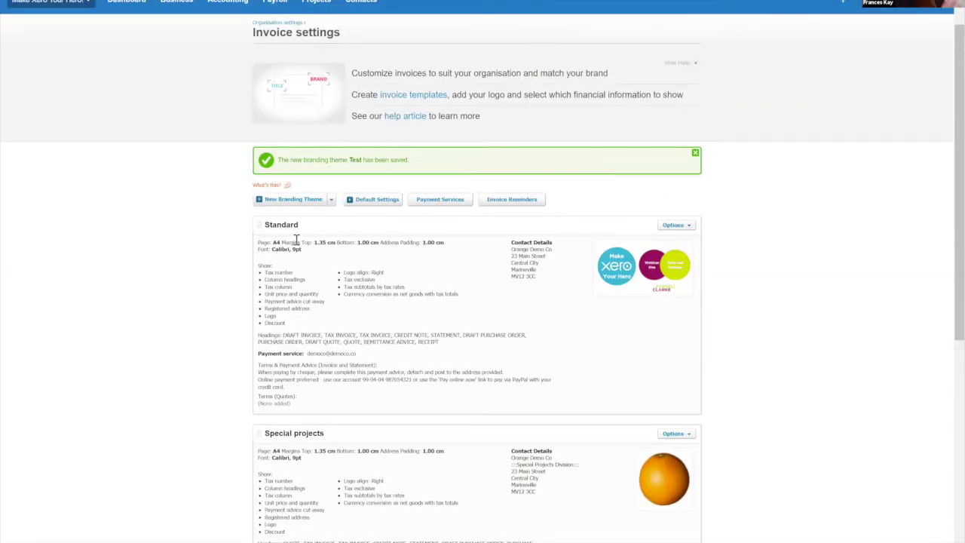
click(366, 202)
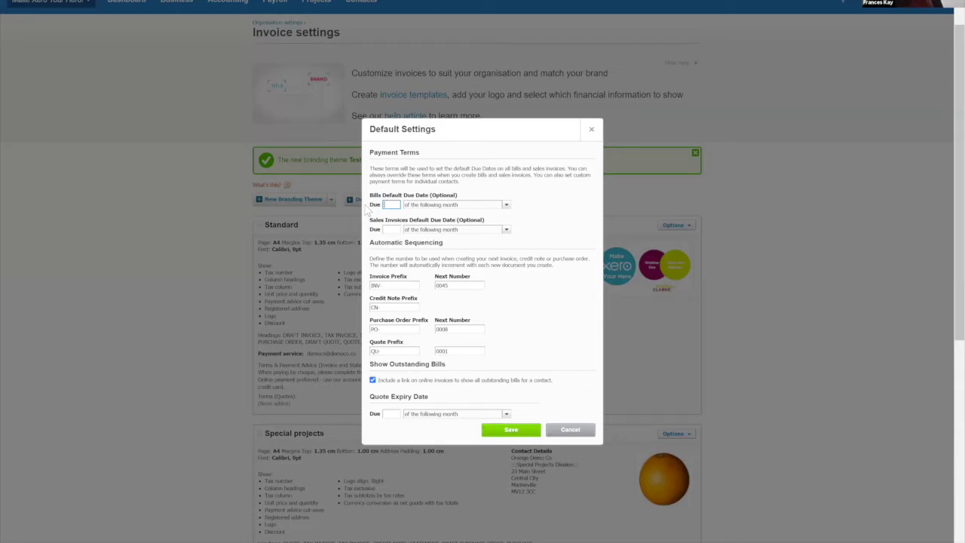
click(392, 230)
text(30)
key(Tab)
click(482, 230)
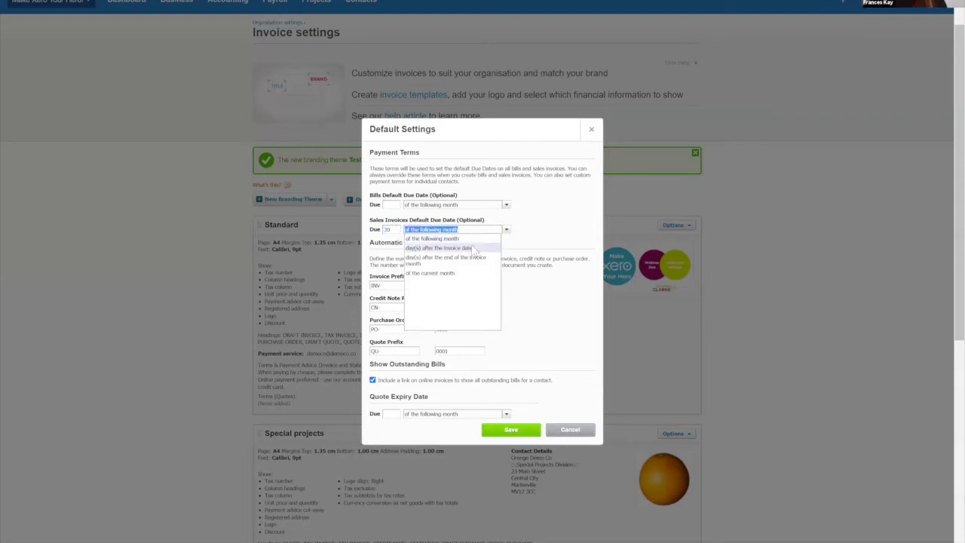
click(474, 249)
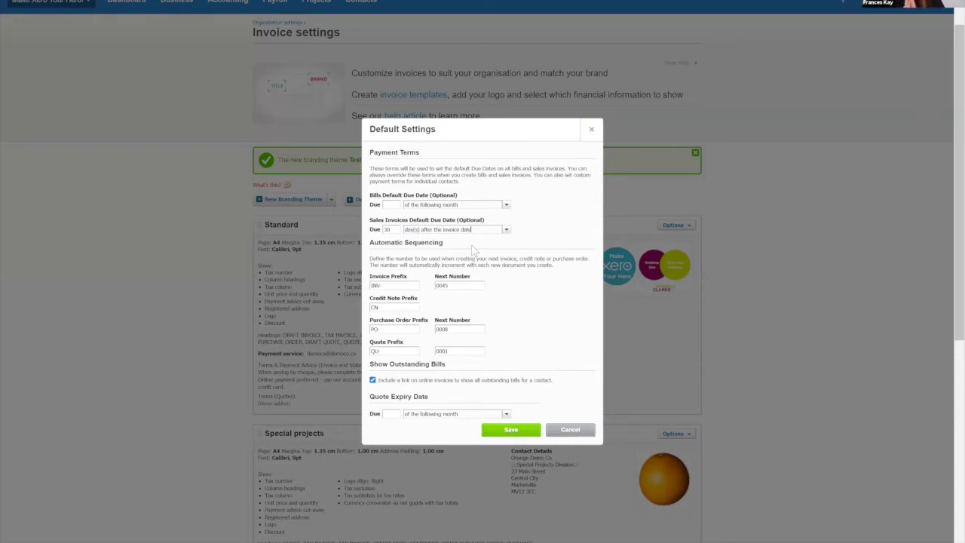
click(455, 284)
click(561, 430)
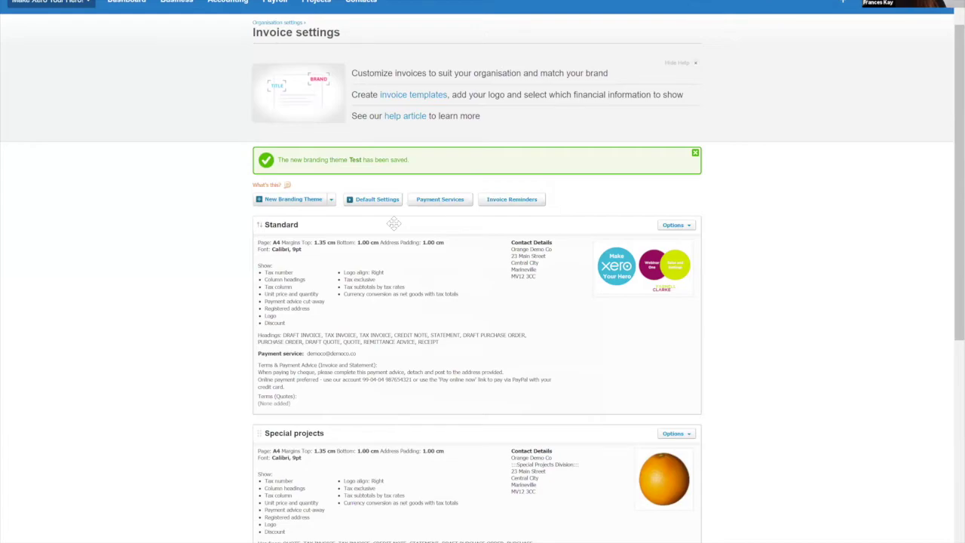
Open the payment services from the invoice settings
scroll(431, 241, up, 1)
scroll(441, 85, down, 3)
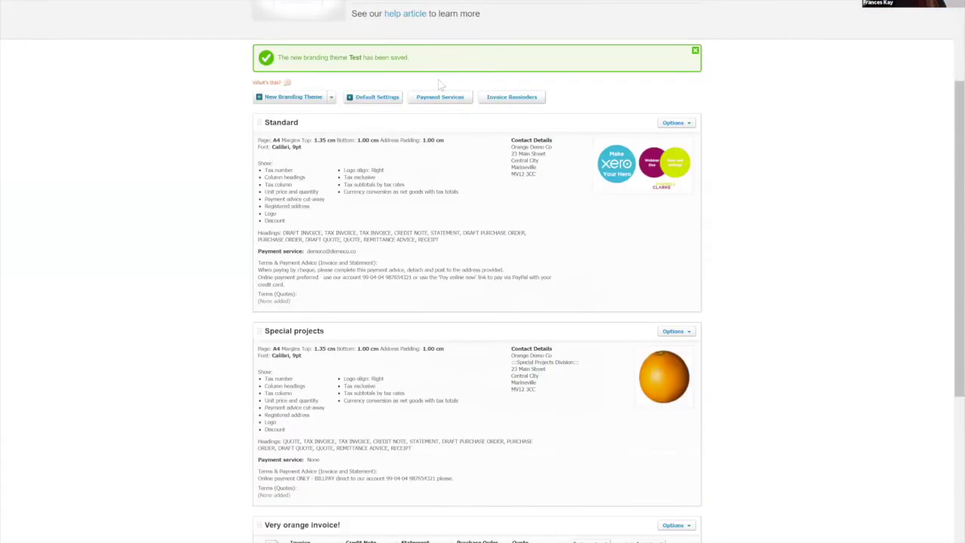
scroll(437, 98, down, 1)
click(438, 97)
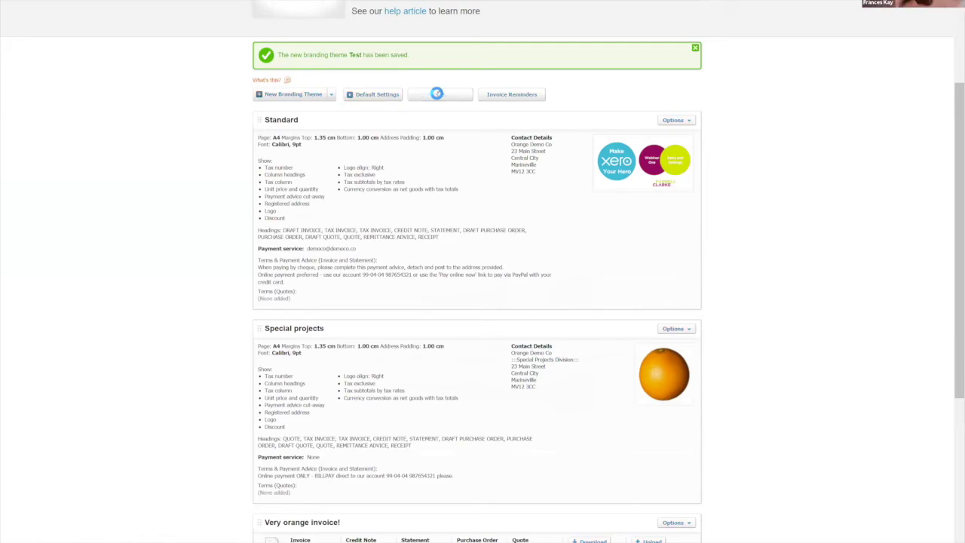